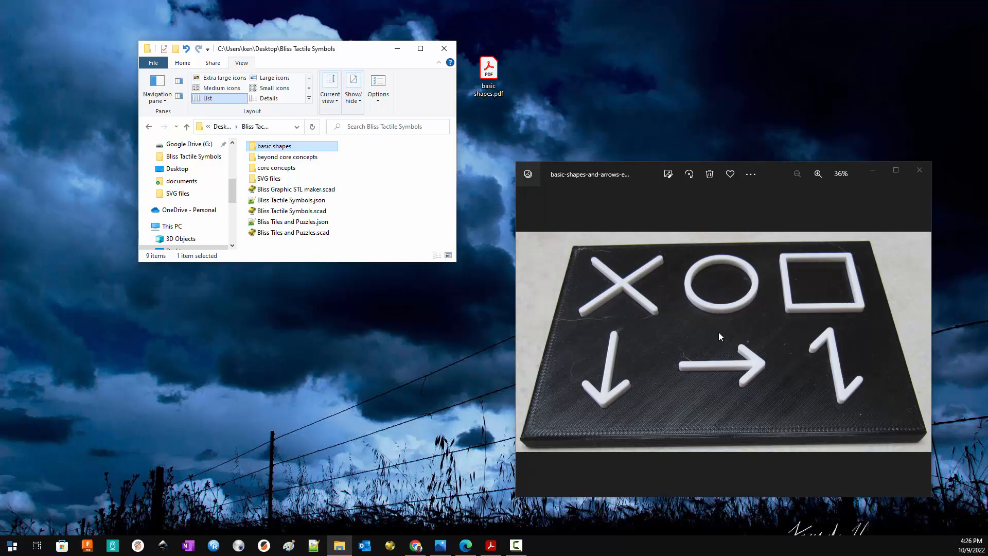
Open Bliss Tiles and Puzzles.scad in OpenSCAD and compare its base plate with the reference photo of the six-shape board
double_click(286, 233)
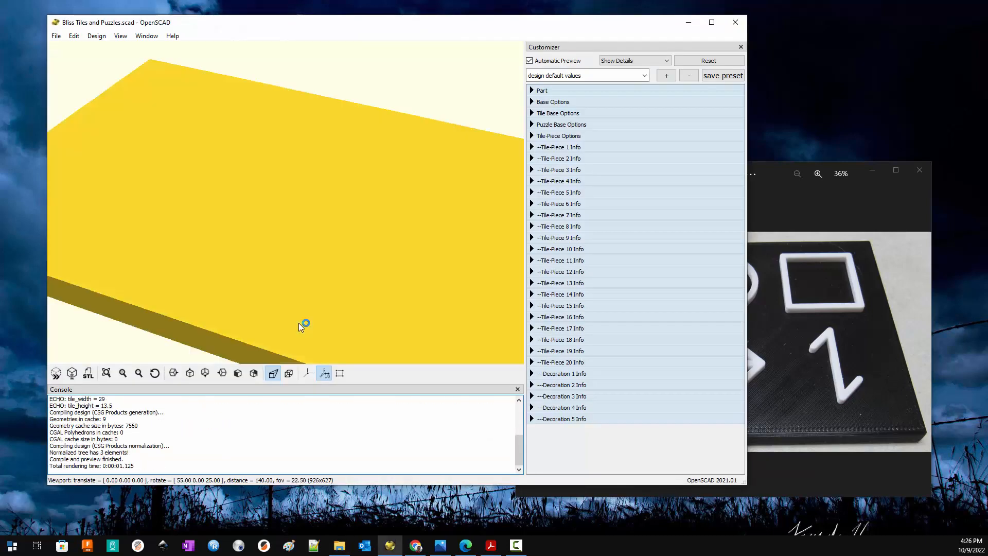
right_click_drag(295, 275, 303, 271)
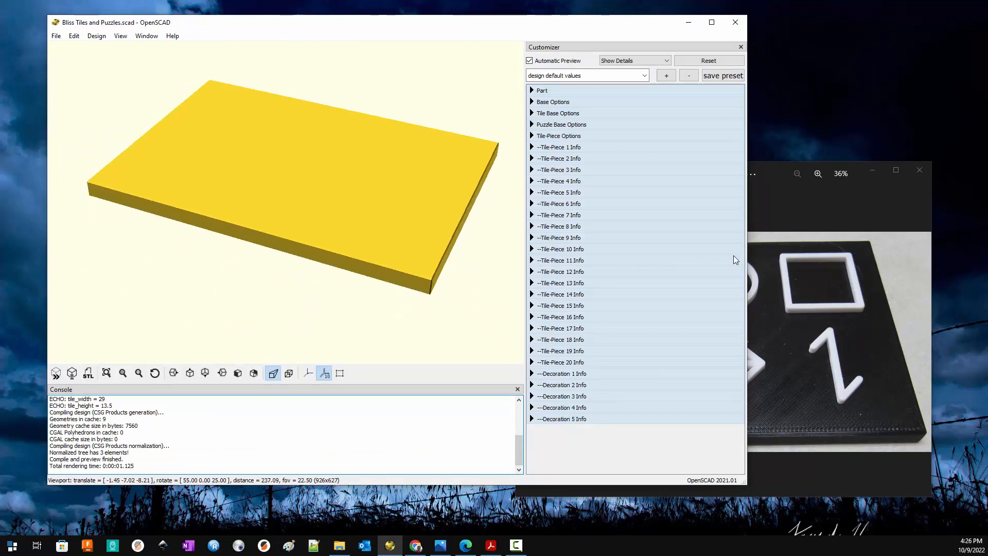
left_click(832, 220)
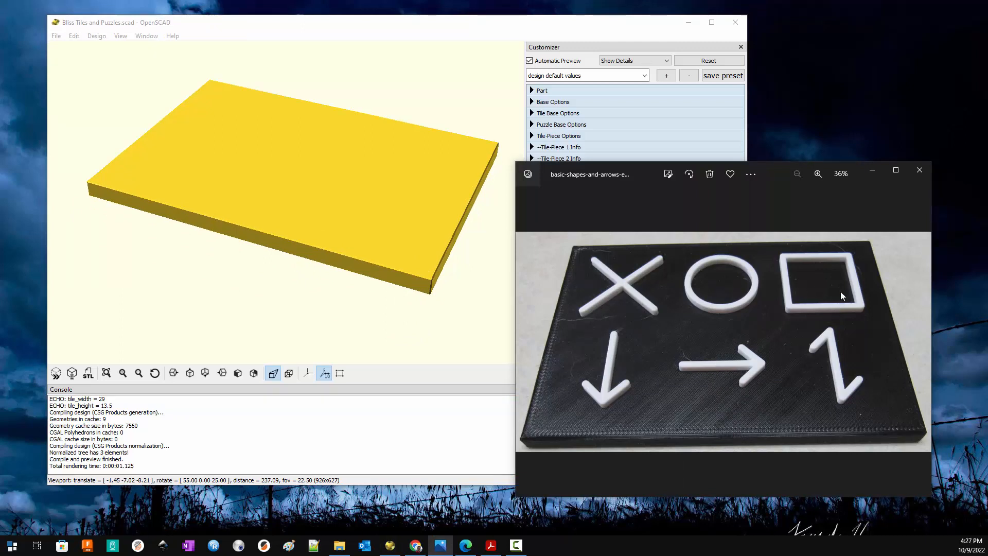
left_click(428, 25)
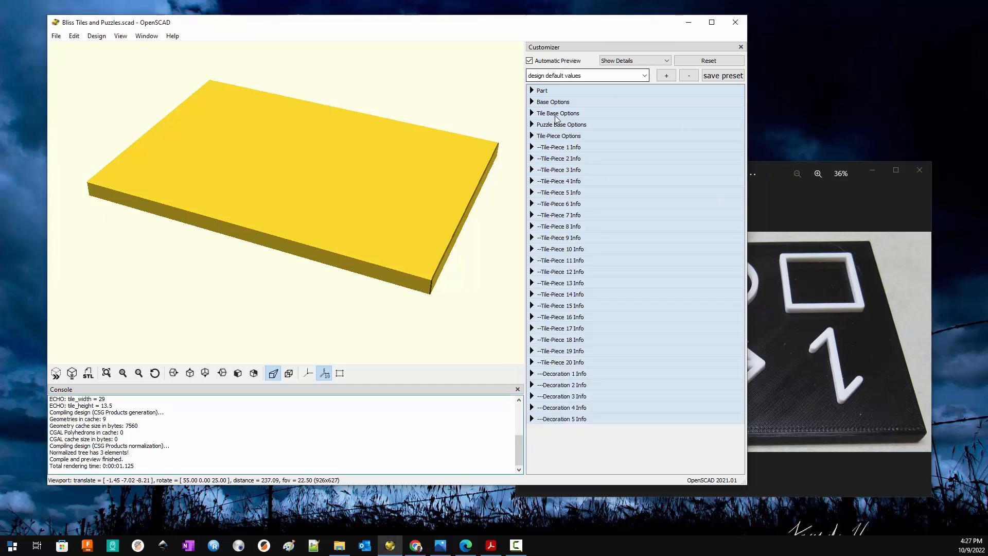
Load the "2 rows x 3 cols - explorer" customizer preset
left_click(644, 76)
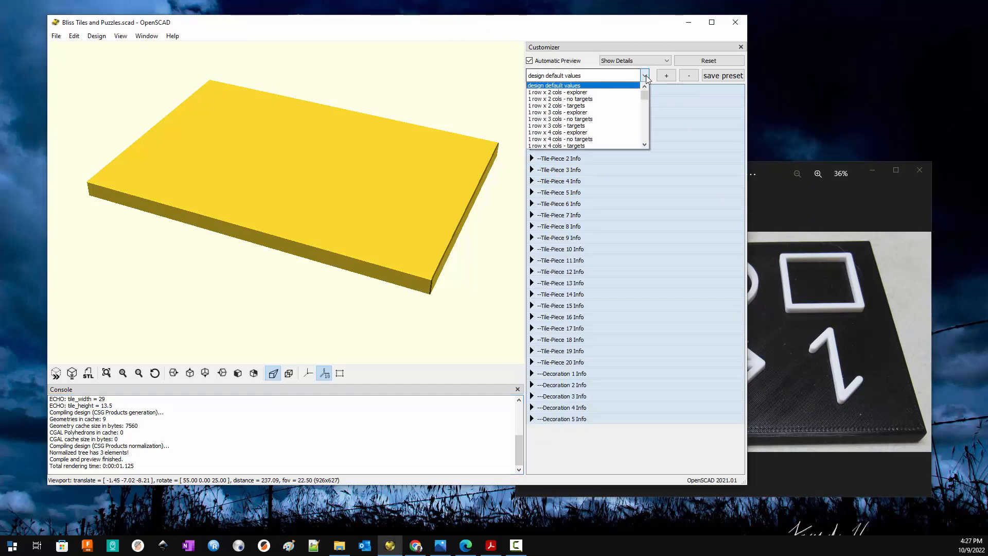
left_click(645, 135)
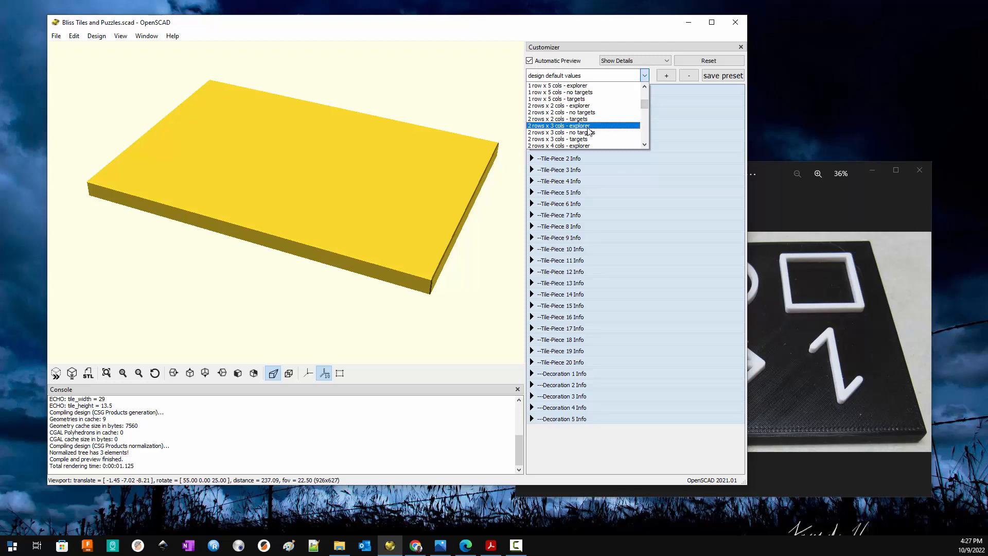
left_click(571, 126)
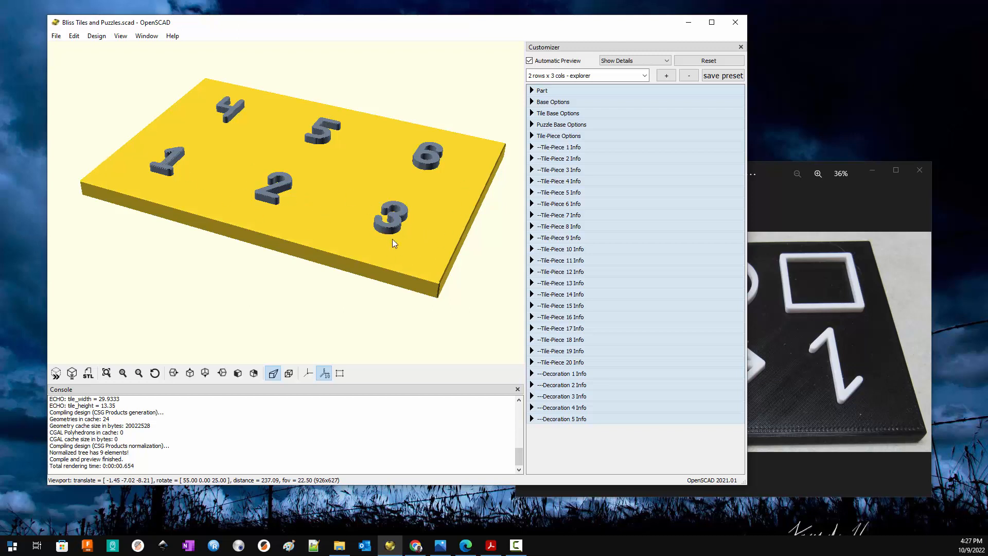
Check the board's first symbol in the reference photo, copy the name "arrow-down" from basic shapes.pdf, and return to OpenSCAD
left_click(799, 377)
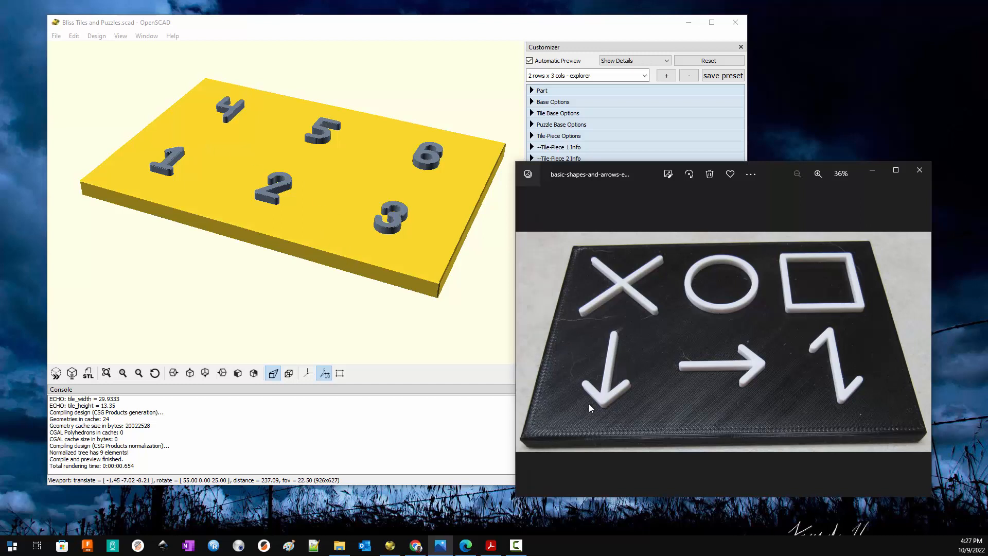
left_click(399, 345)
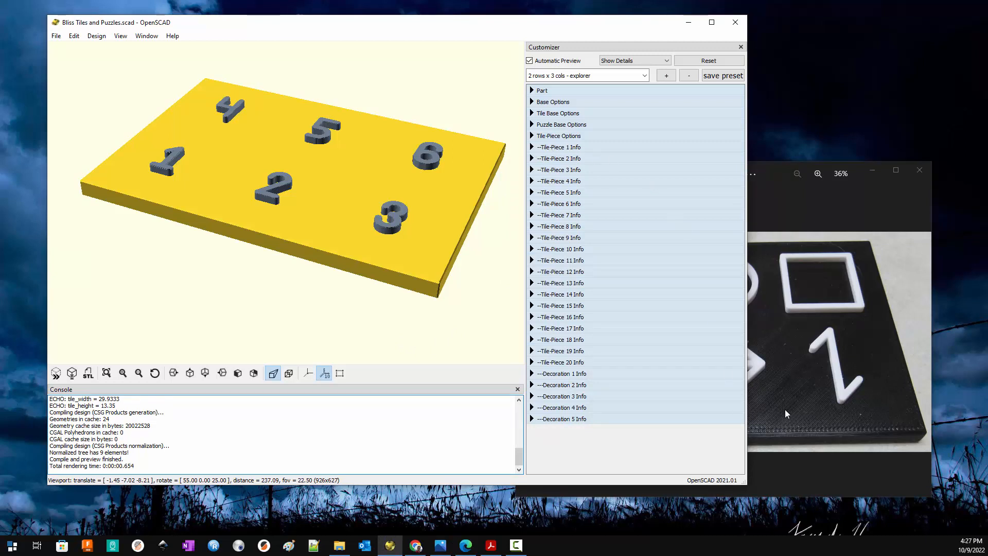
left_click(491, 545)
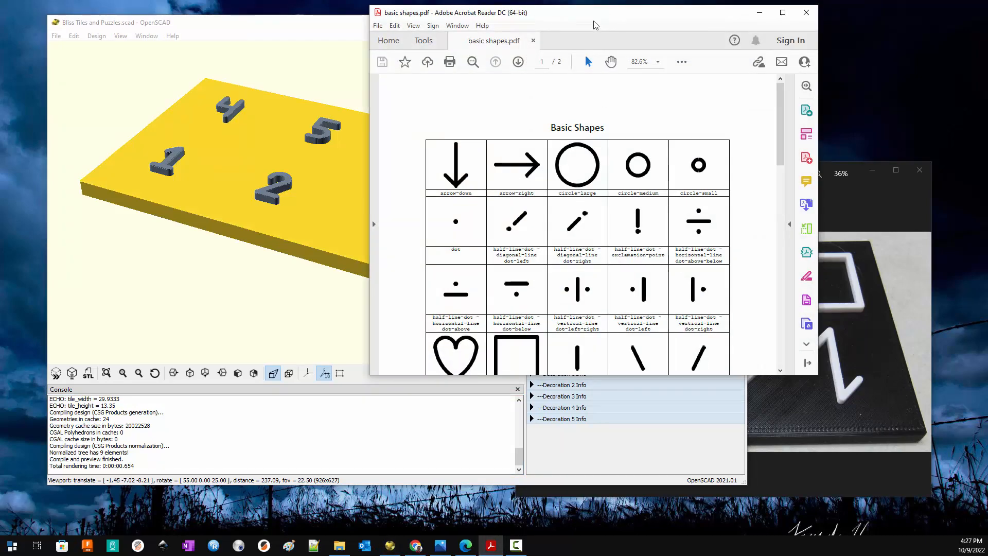
left_click_drag(594, 25, 554, 46)
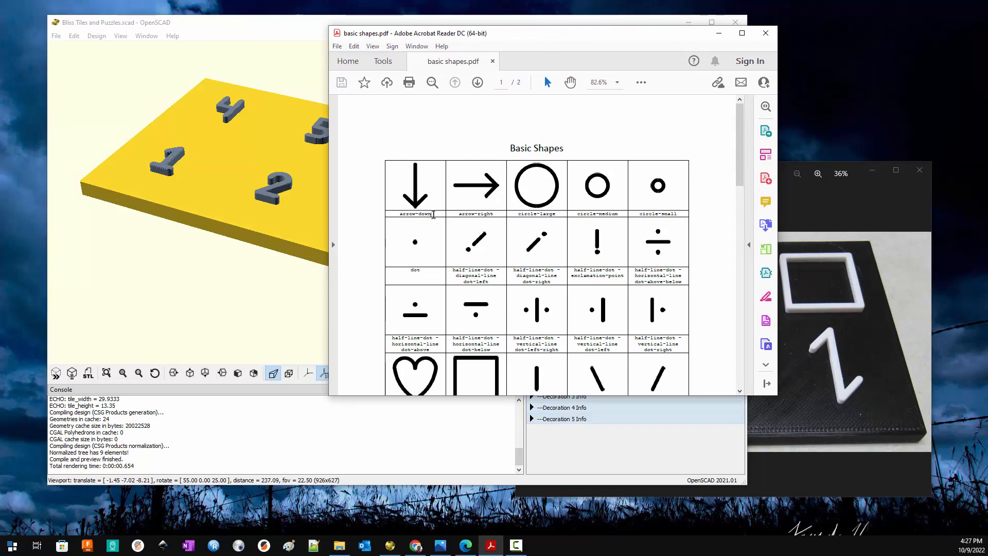
left_click_drag(434, 214, 399, 214)
key("ctrl+c")
left_click(267, 323)
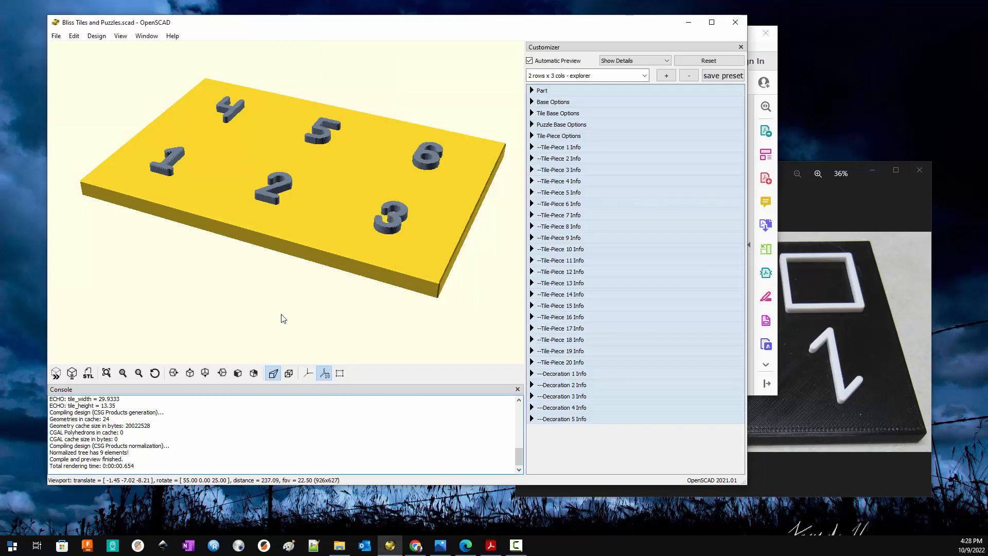
For tile-piece 1, clear the core concept and paste "arrow-down" as the basic shape
left_click(531, 147)
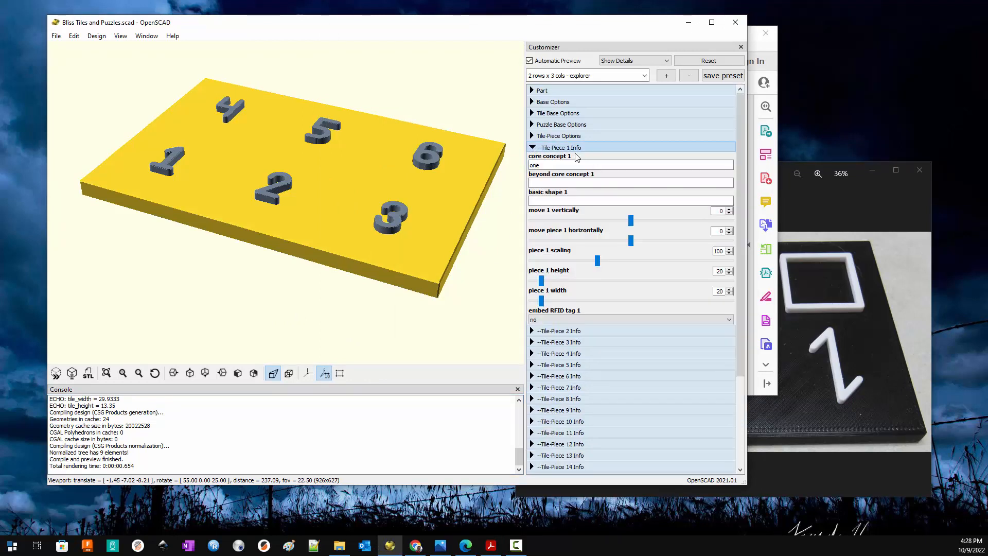
left_click(539, 164)
double_click(539, 164)
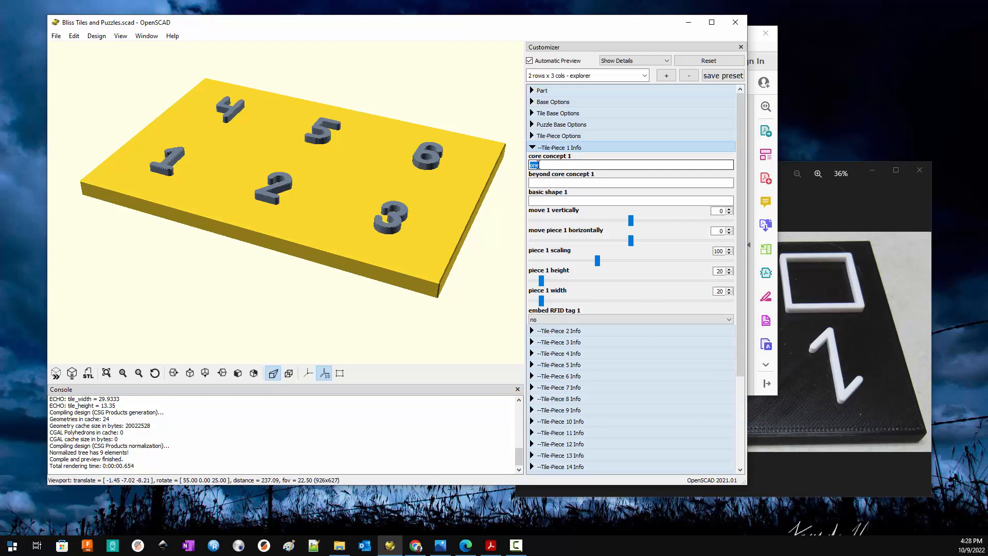
key("BackSpace")
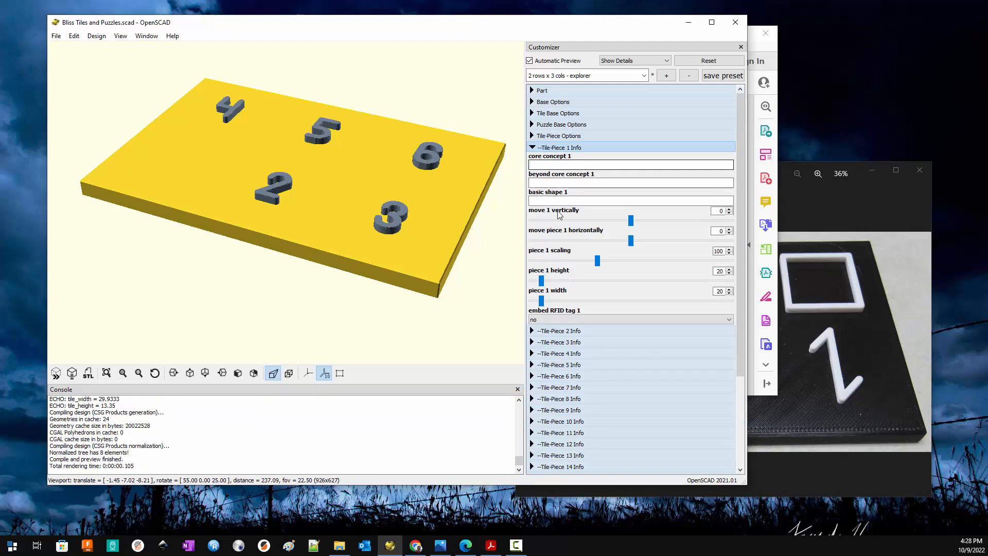
left_click(540, 201)
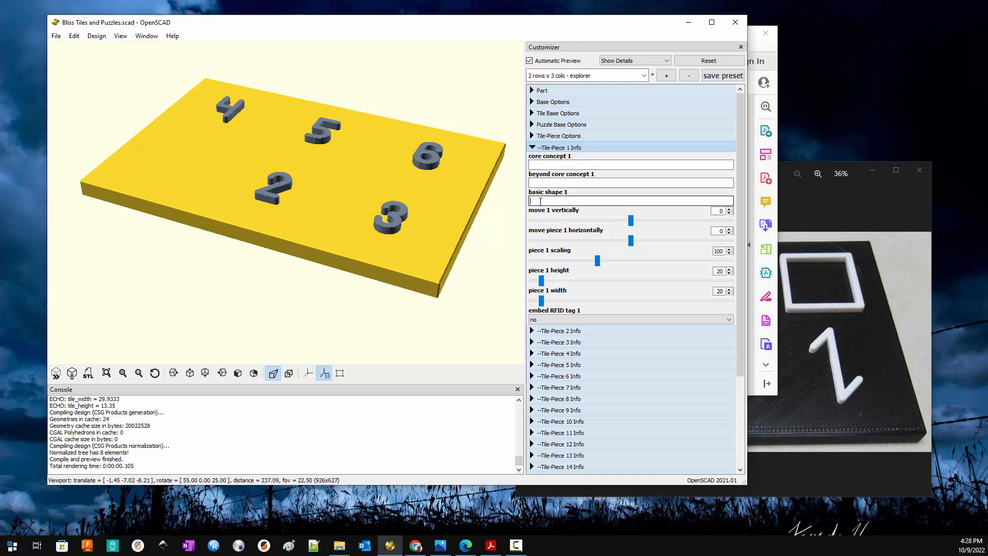
key("ctrl+v")
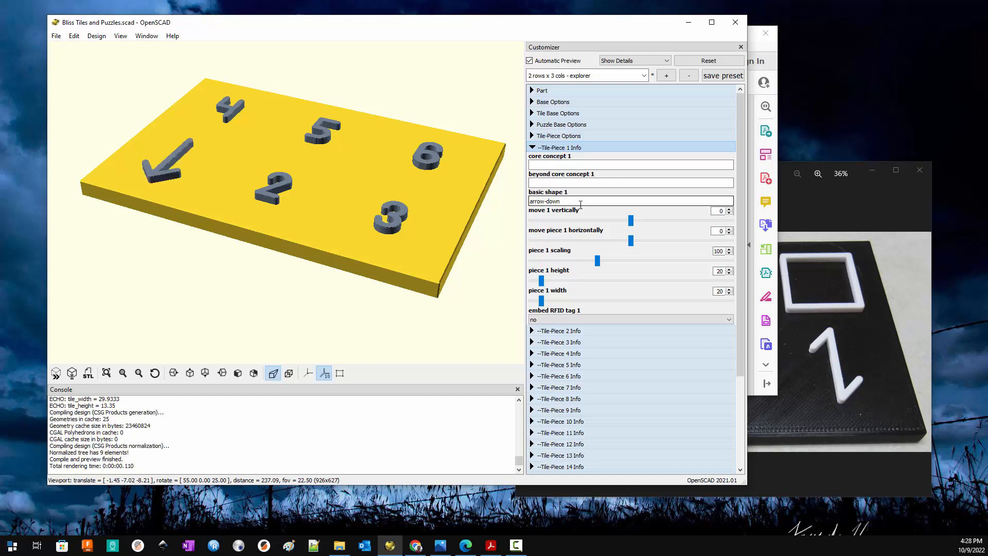
Try the alternative for tile-piece 1: empty its basic shape and set its core concept to "down"
left_click_drag(568, 199, 515, 201)
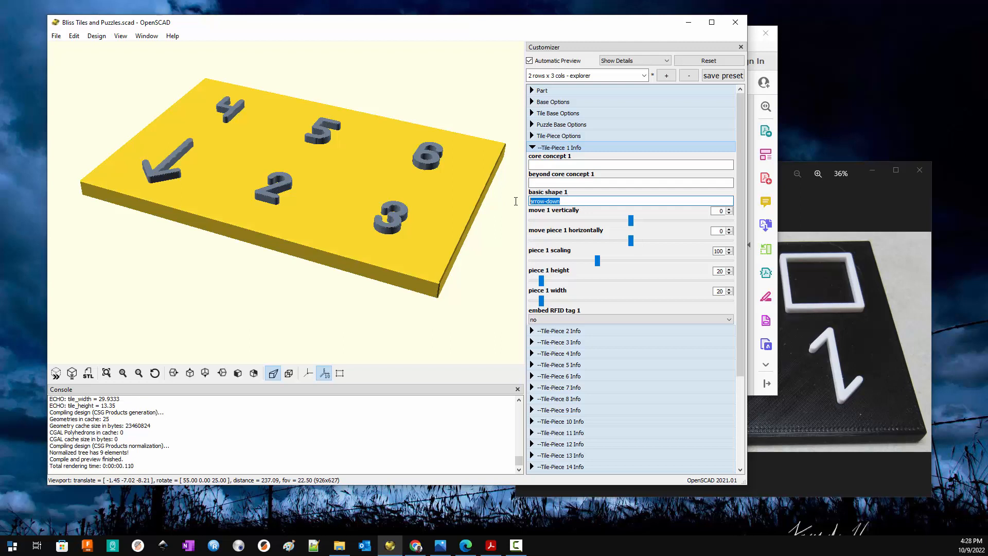
key("BackSpace")
left_click(576, 164)
type("down")
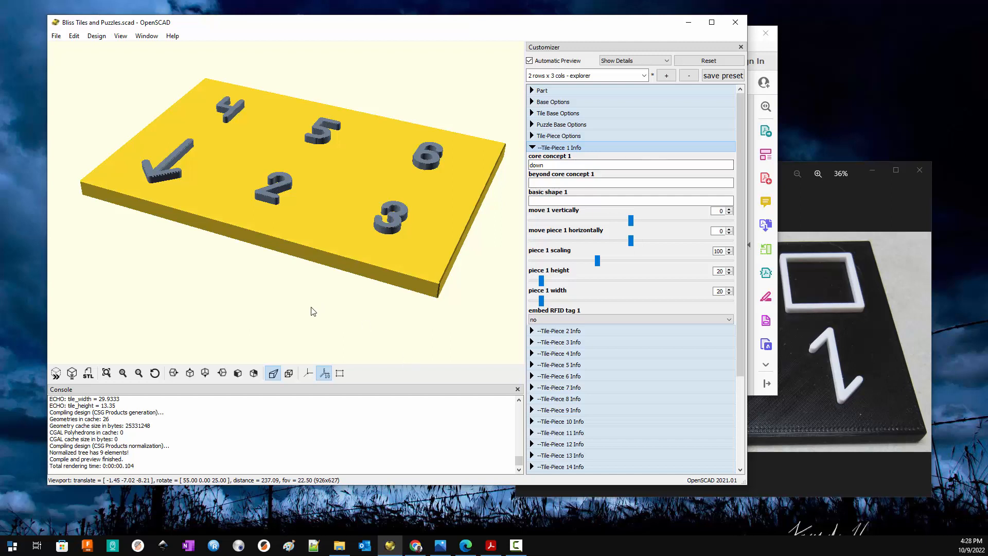
Remove the core concept from tile-piece 1 and enter "arrow-down" as its basic shape again
double_click(534, 165)
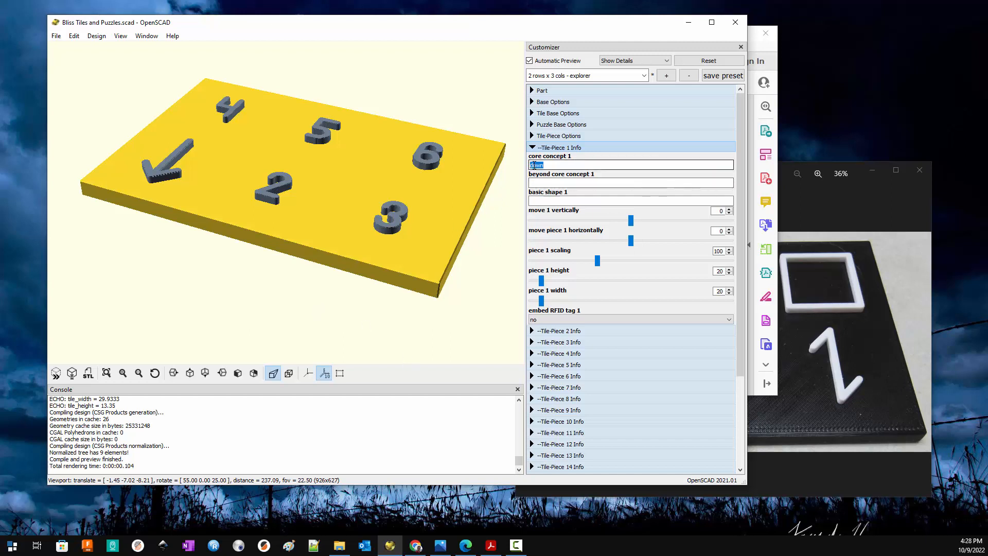
key("BackSpace")
left_click(546, 202)
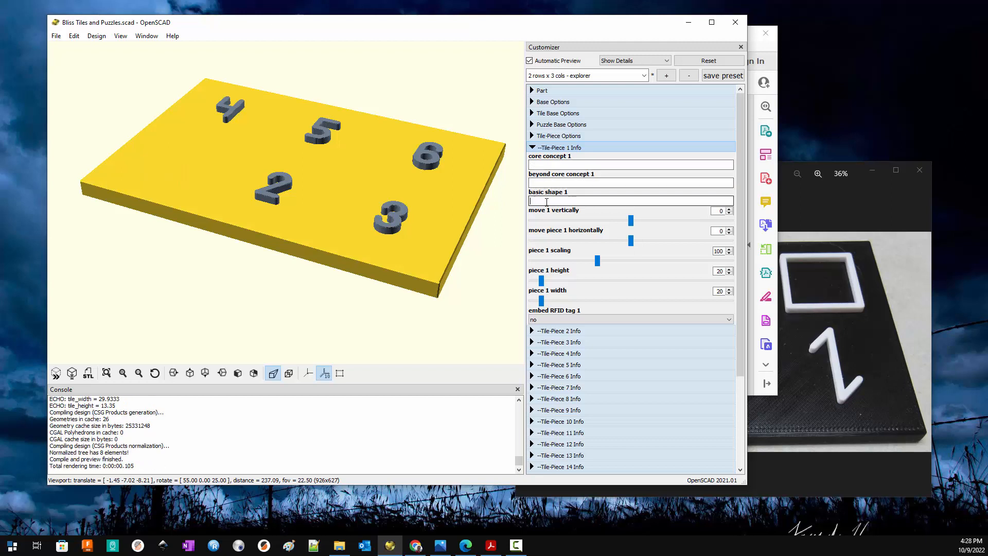
type("arrow down")
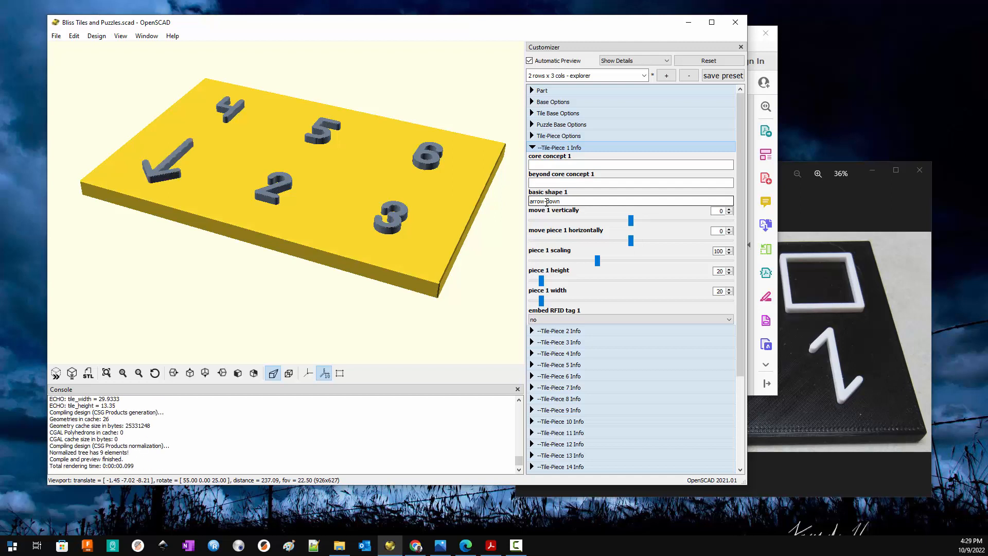
Check the second symbol in the reference photo, copy the name "arrow-right" from basic shapes.pdf, and return to OpenSCAD
left_click(806, 403)
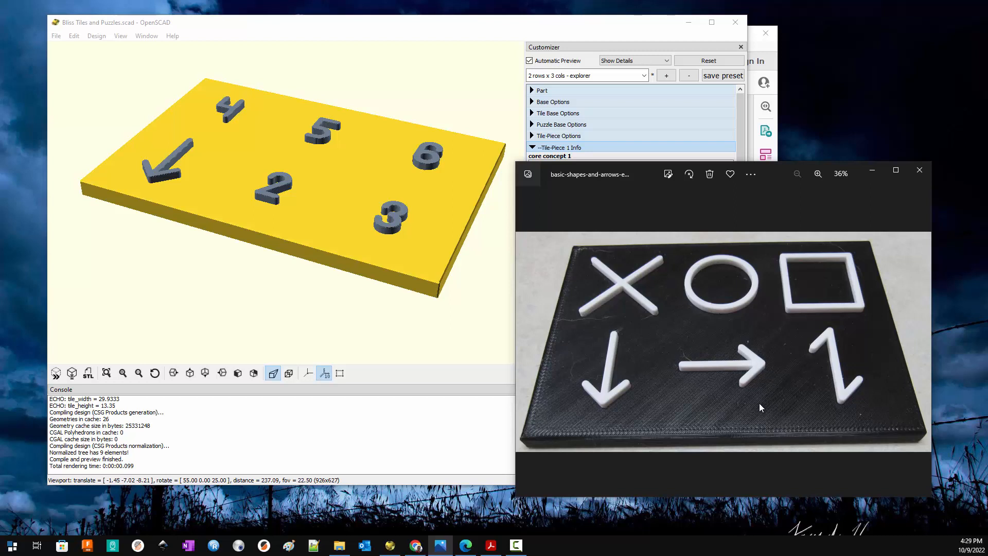
left_click(491, 546)
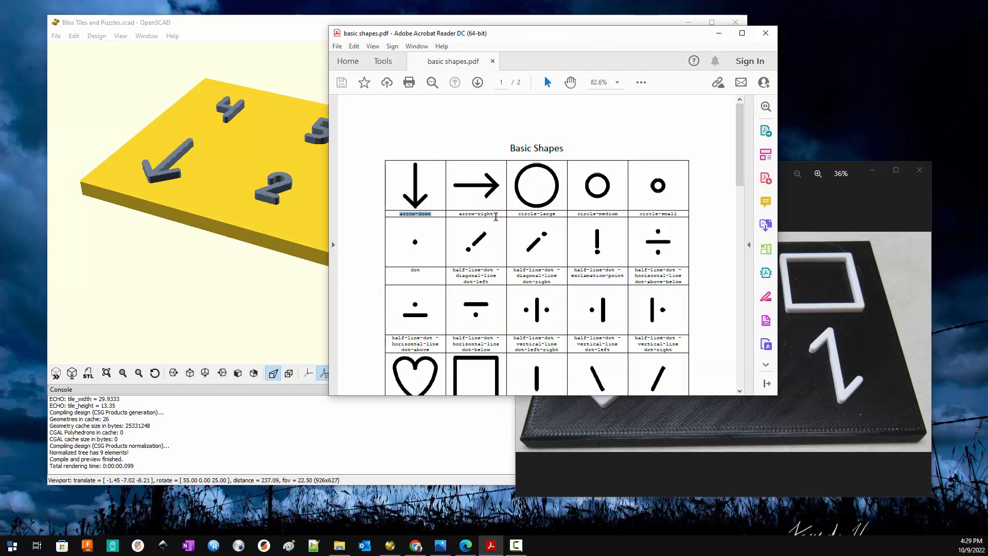
left_click_drag(495, 215, 457, 214)
key("ctrl+c")
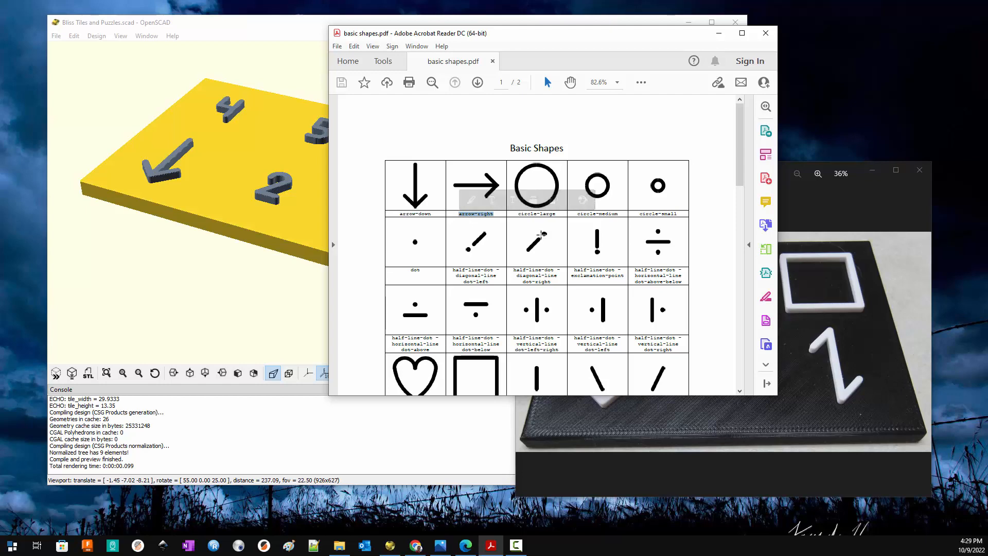
left_click(294, 235)
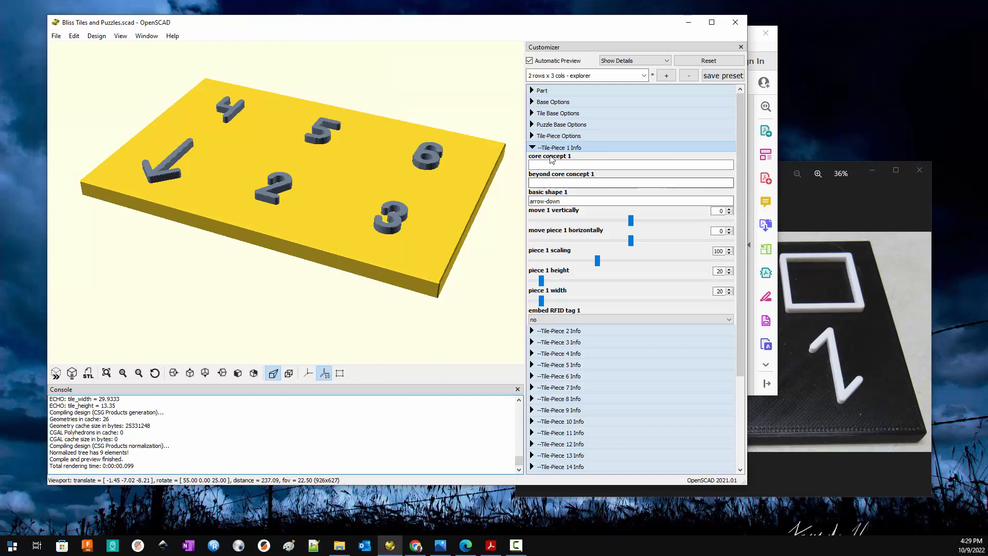
For tile-piece 2, clear the core concept and paste "arrow-right" as the basic shape
left_click(532, 148)
left_click(533, 159)
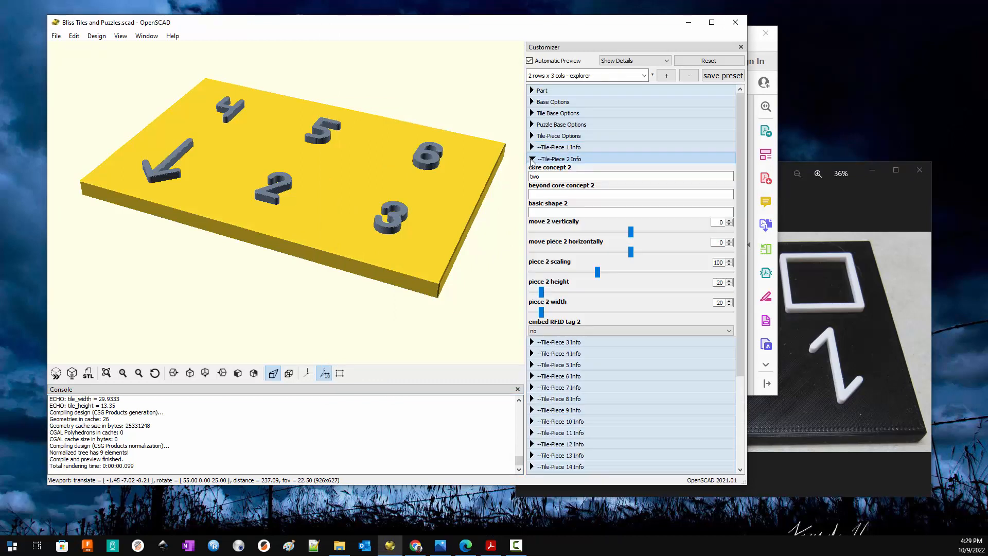
double_click(534, 177)
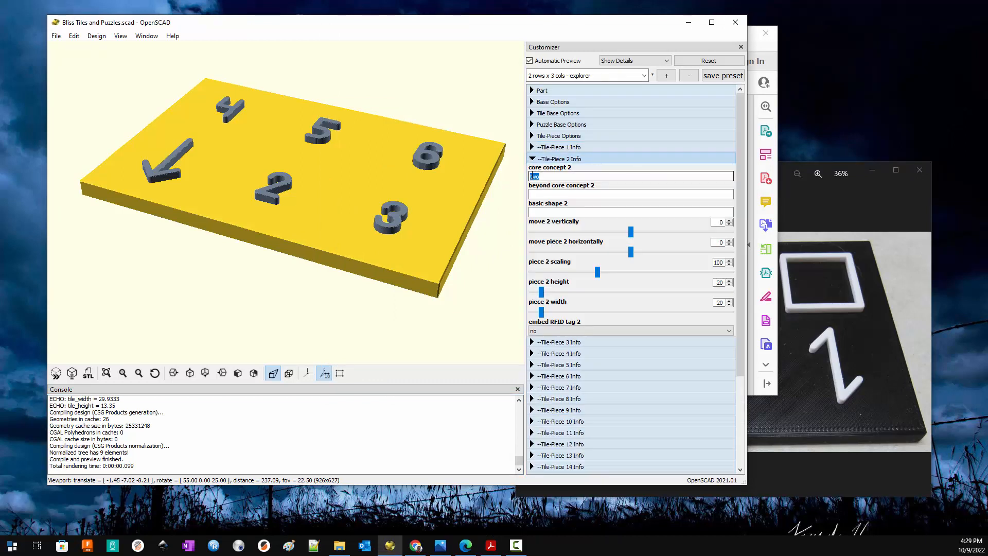
left_click(531, 176)
key("BackSpace")
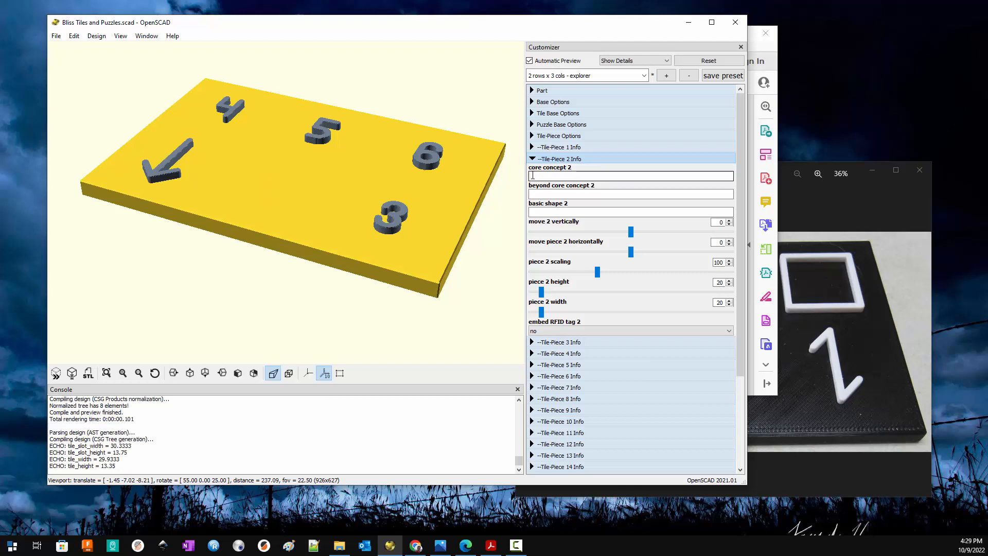
left_click(557, 212)
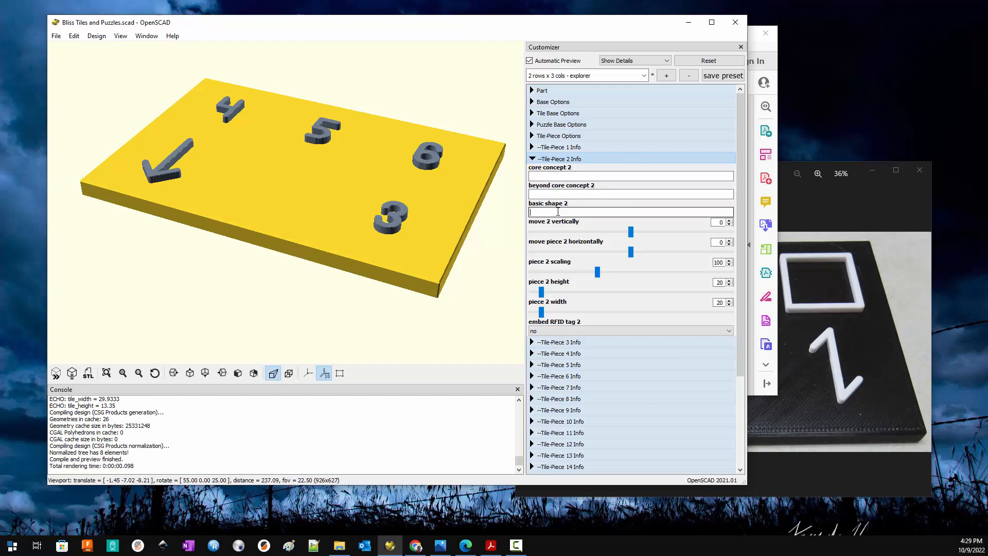
key("ctrl+v")
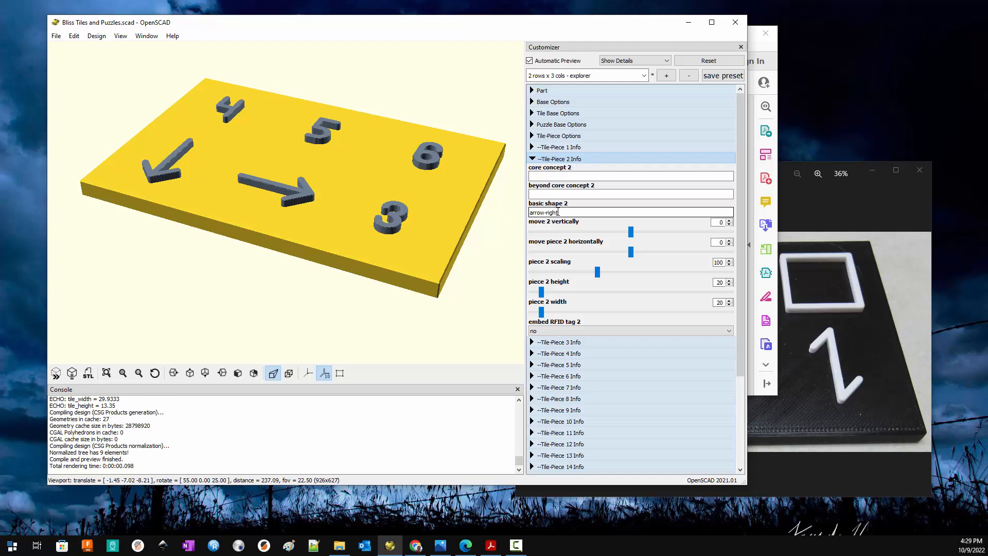
Check the third symbol in the reference photo, copy the name "opposite indicator" from basic shapes.pdf, and return to OpenSCAD
left_click(814, 403)
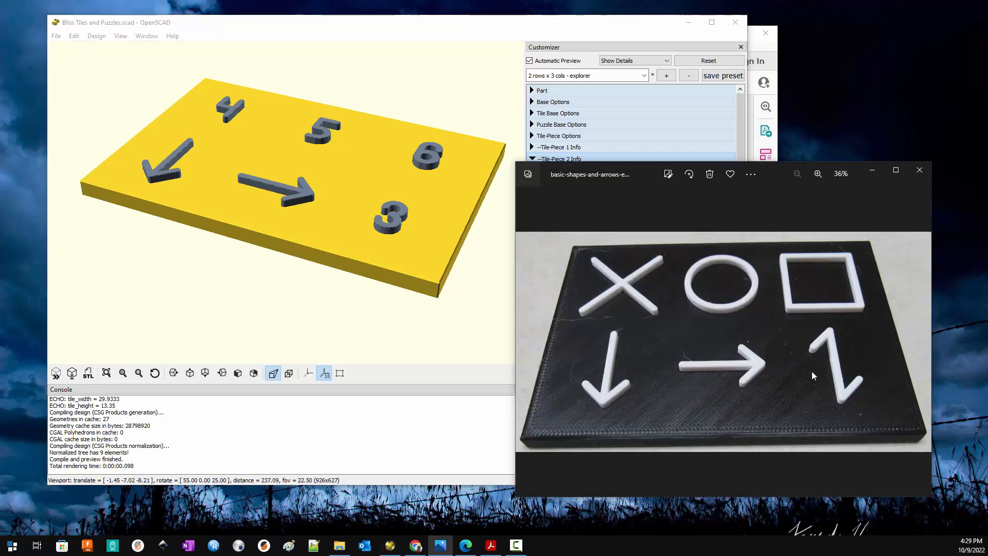
left_click(490, 546)
scroll(574, 267, "down", 4)
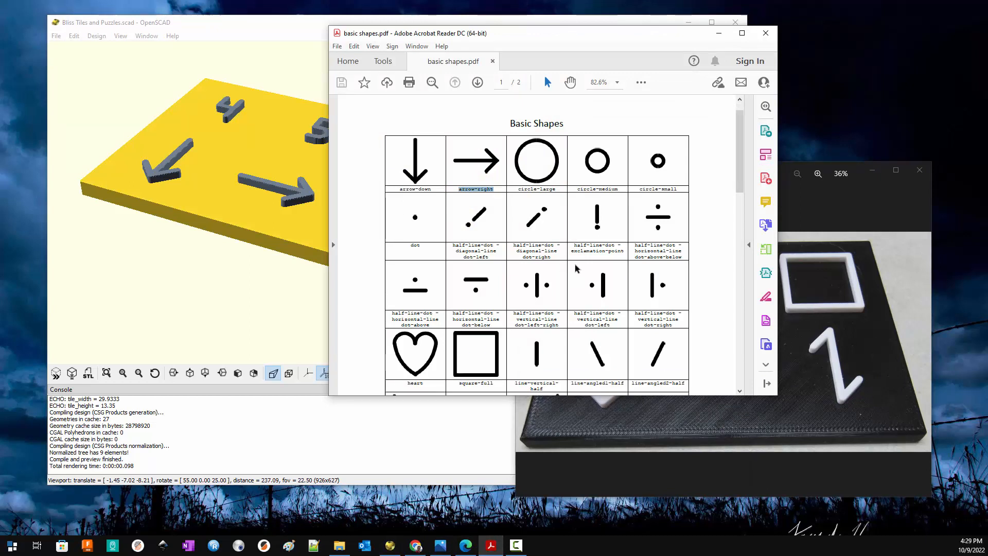
scroll(575, 264, "down", 5)
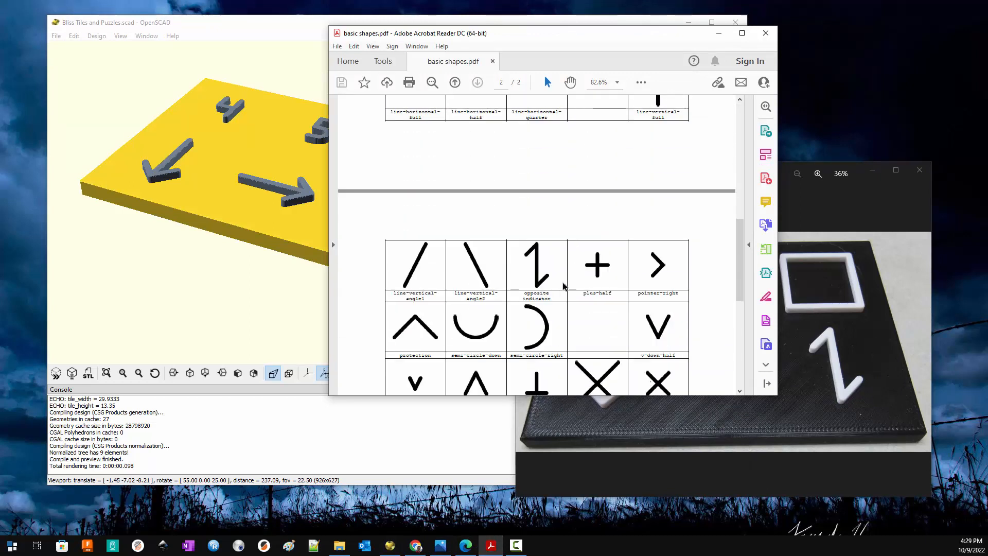
left_click_drag(550, 299, 524, 291)
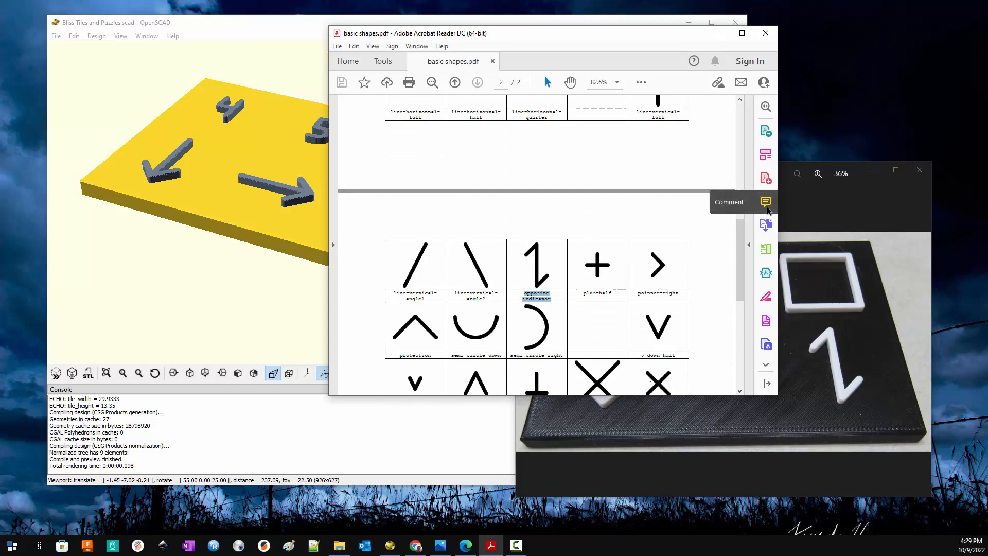
left_click(261, 215)
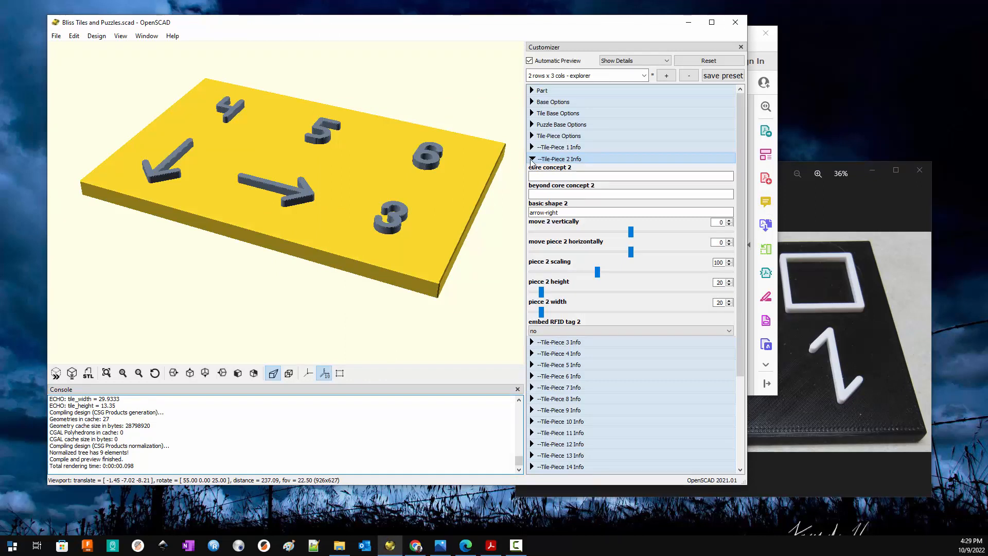
For tile-piece 3, clear the core concept and paste "opposite indicator" as the basic shape
left_click(532, 160)
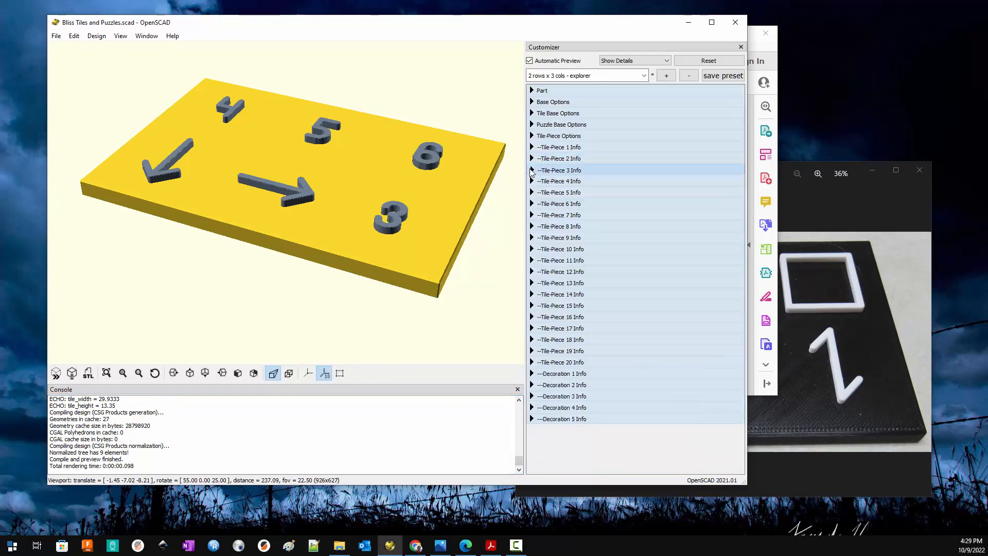
left_click(532, 170)
double_click(536, 187)
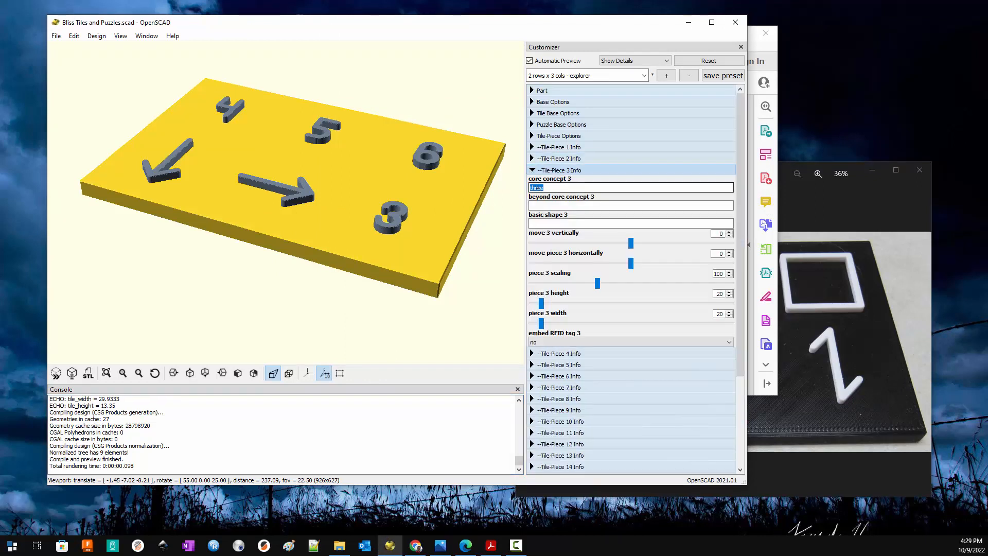
key("BackSpace")
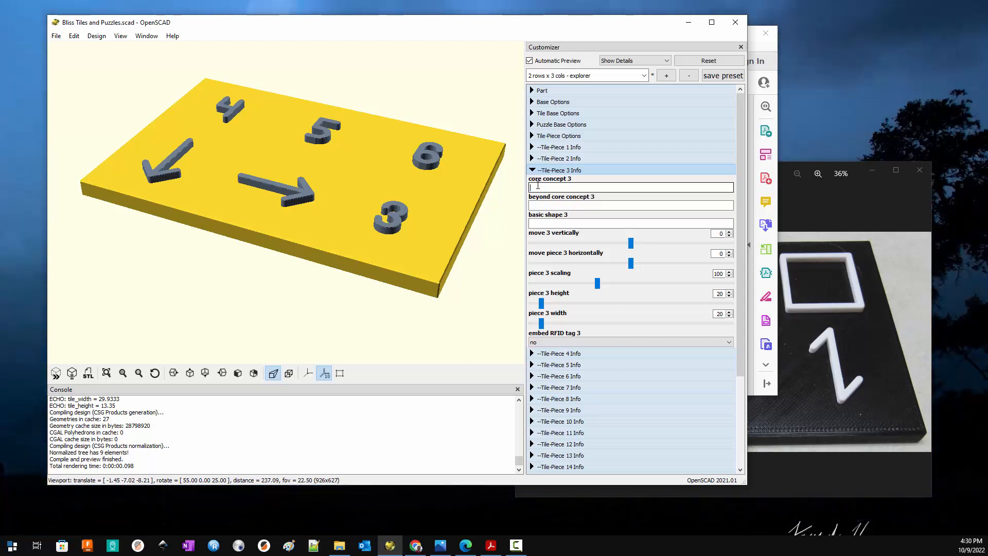
left_click(565, 224)
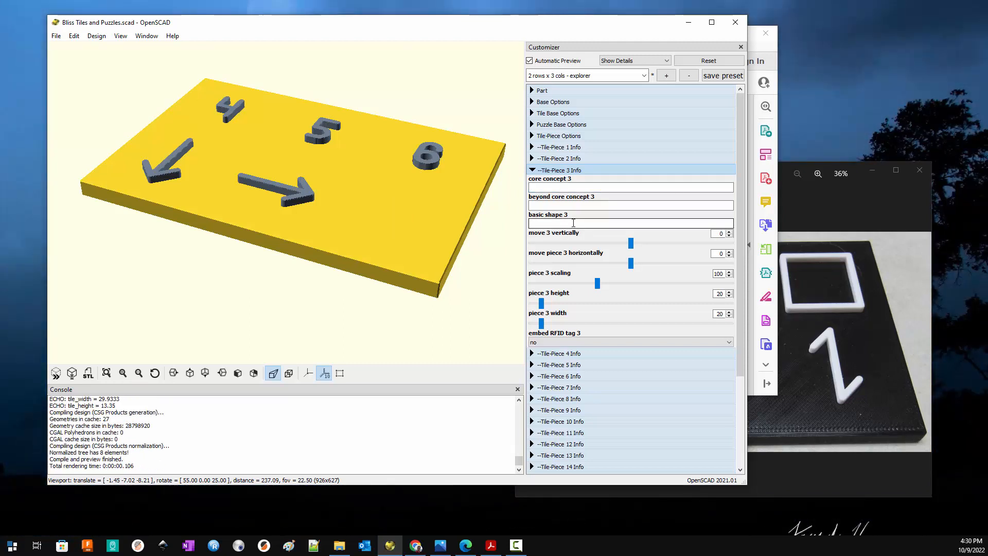
type("opposite indicator")
left_click(599, 285)
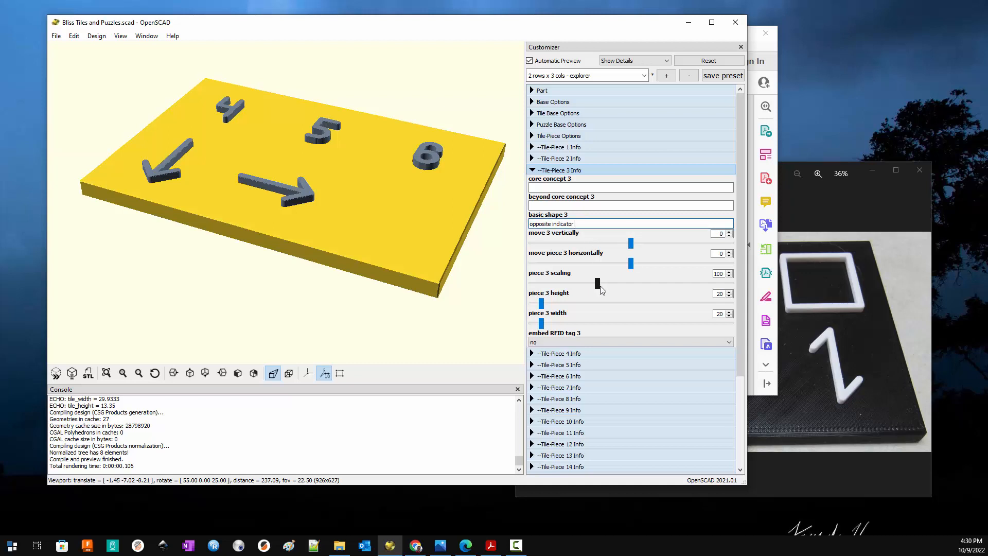
left_click(506, 319)
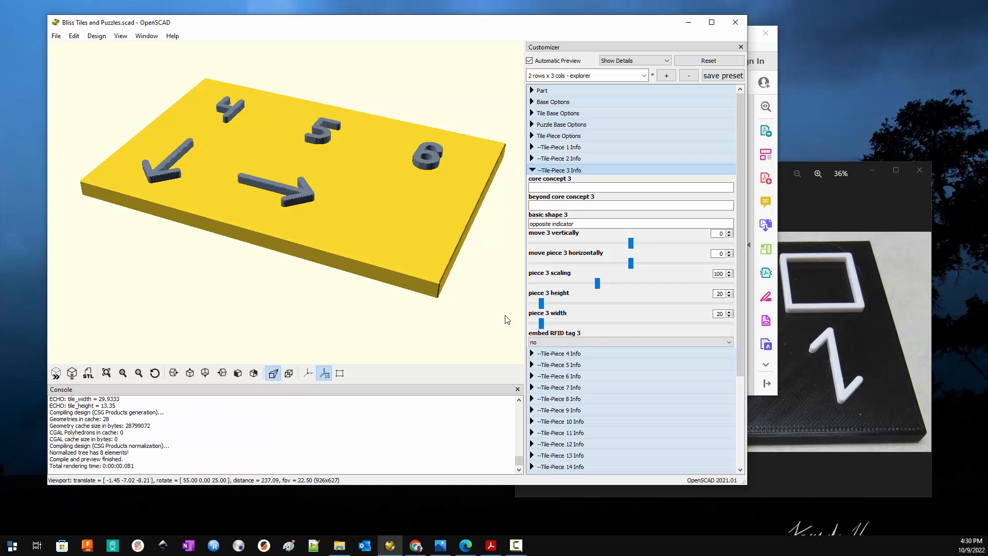
Check the console and the name in basic shapes.pdf, and re-enter the space between "opposite" and "indicator" in tile-piece 3's basic shape
scroll(242, 448, "up", 1)
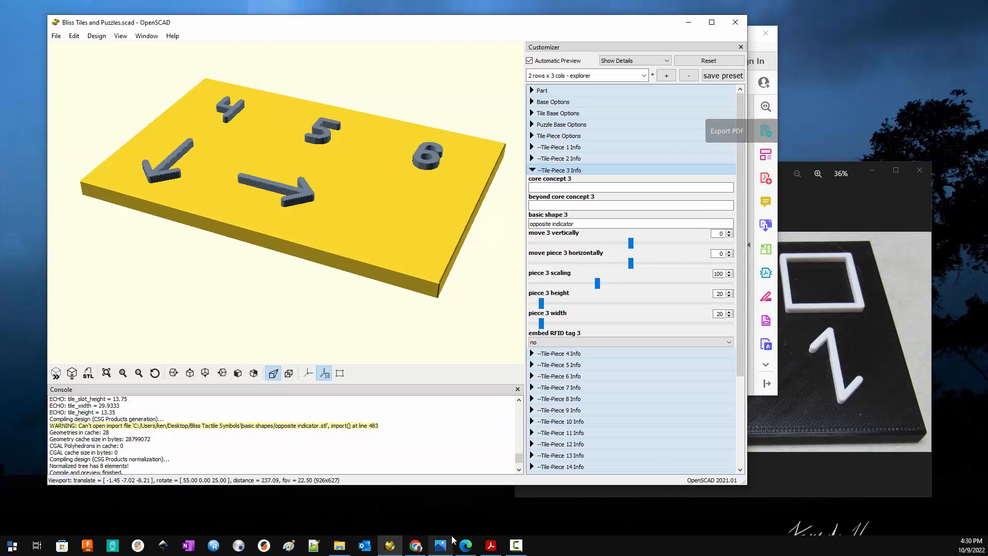
left_click(491, 545)
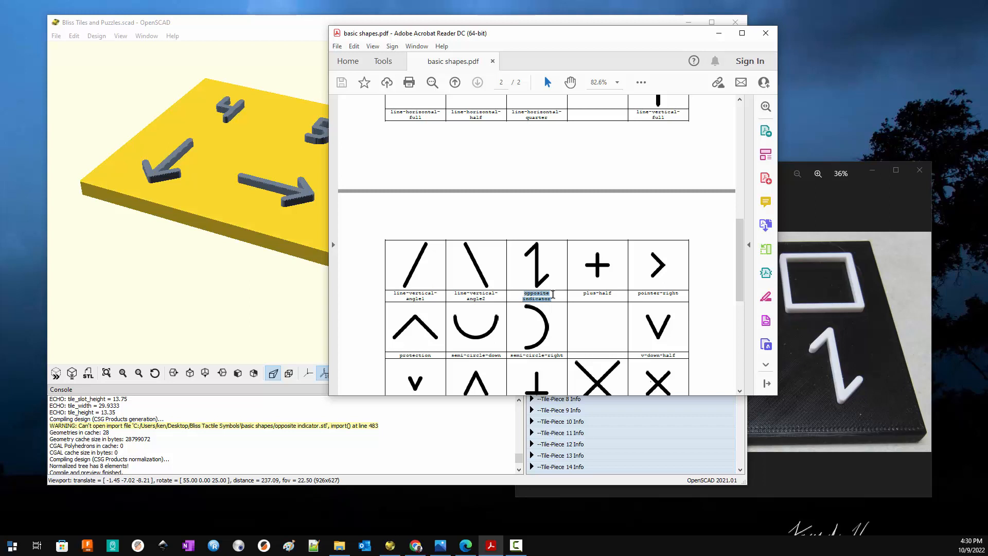
left_click(284, 326)
left_click(562, 223)
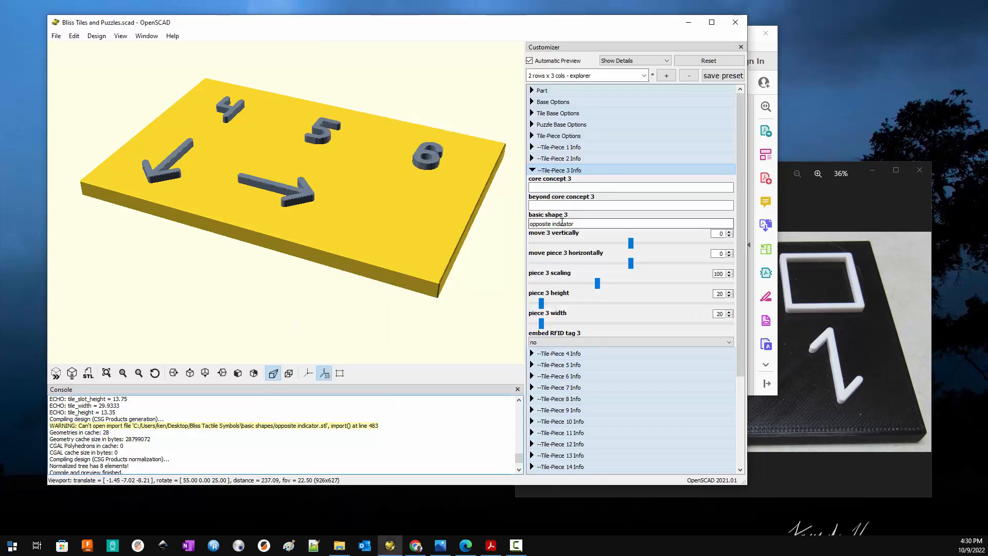
left_click(551, 223)
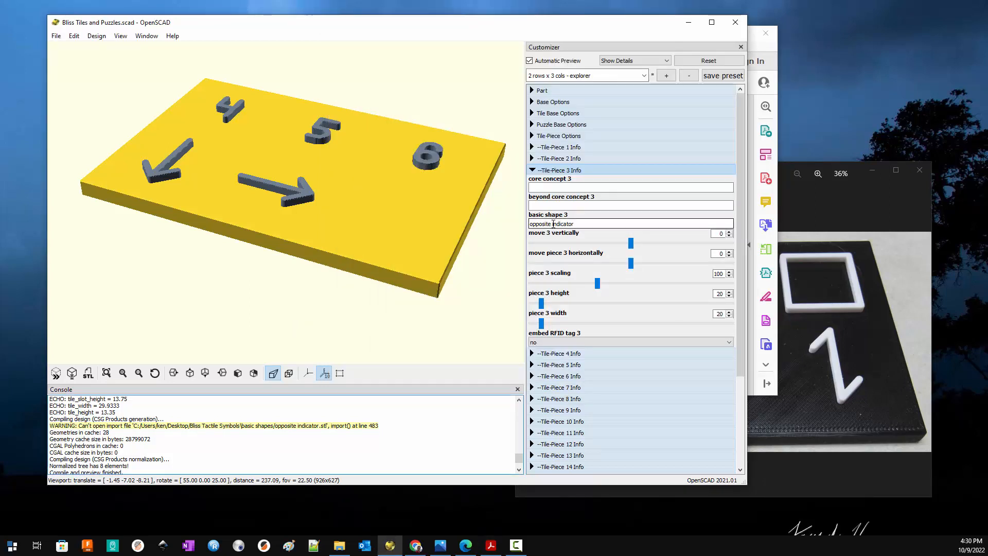
key("BackSpace")
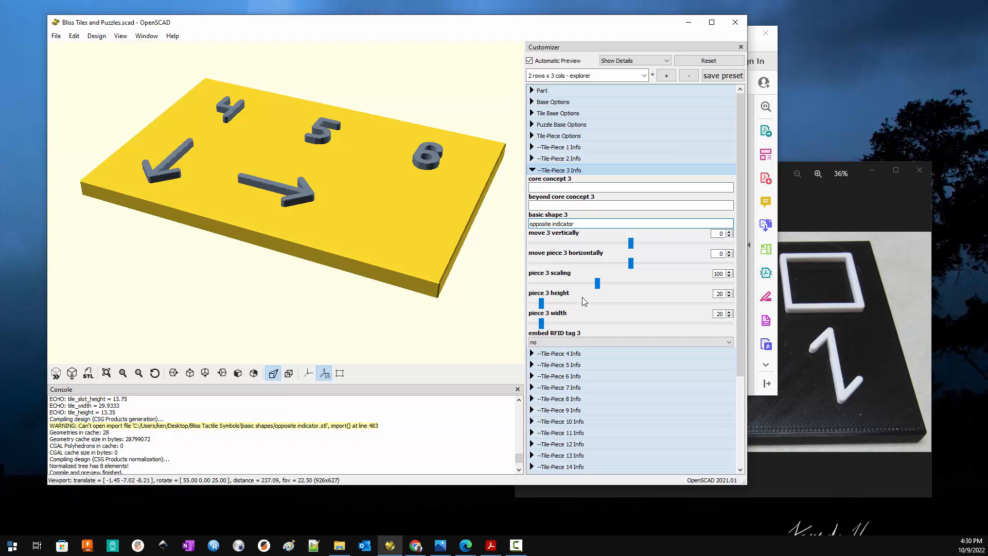
key("Return")
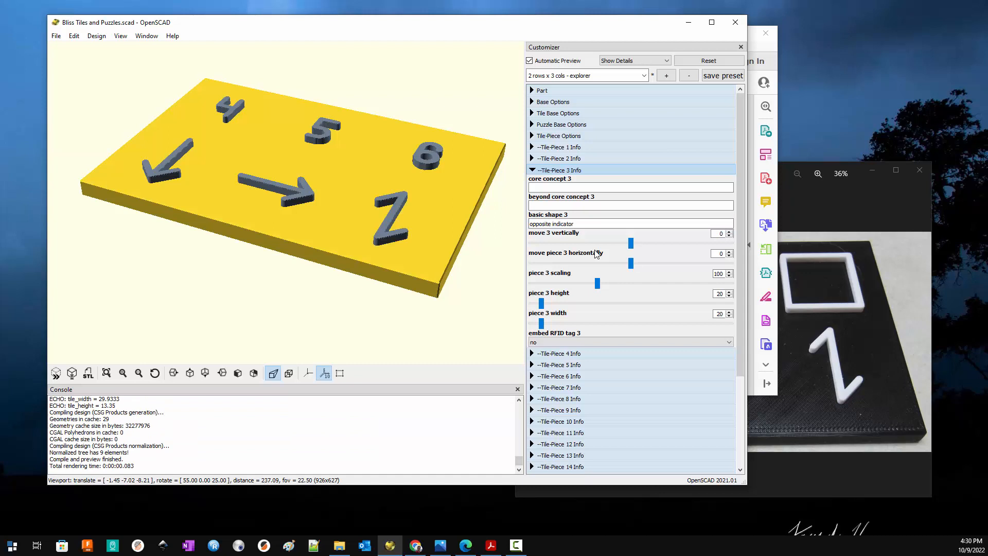
Check the fourth symbol in the reference photo, copy the name "x-full" from basic shapes.pdf, and return to OpenSCAD
left_click(806, 409)
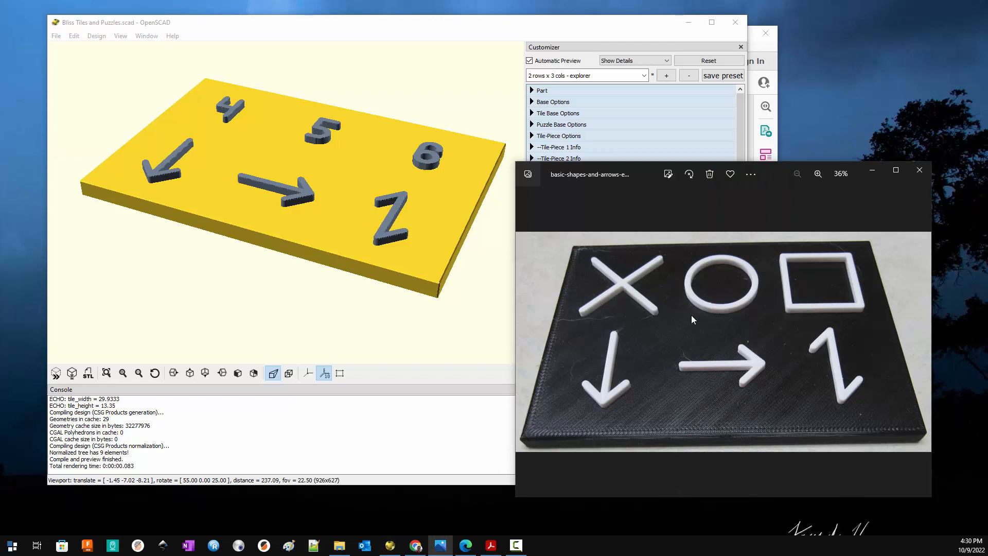
left_click(490, 545)
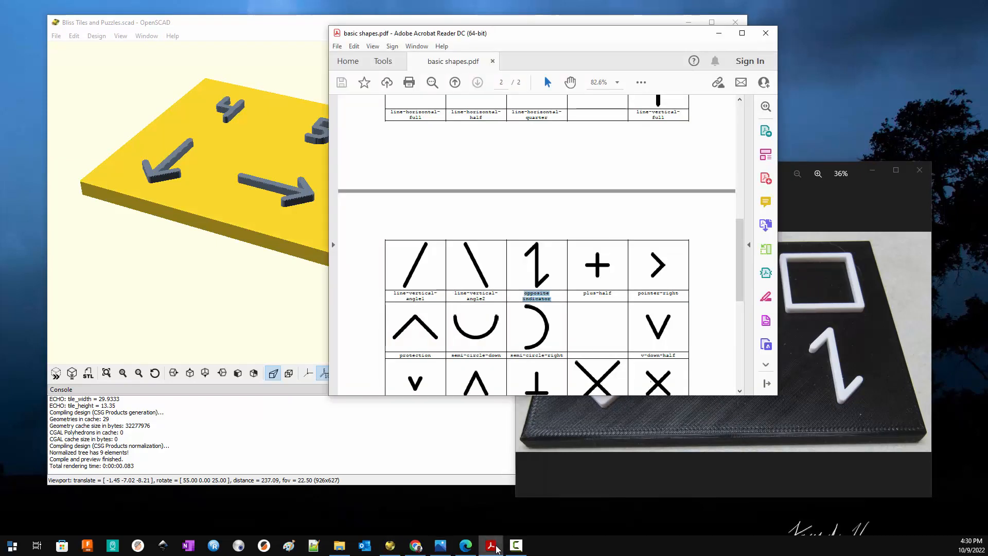
scroll(641, 340, "down", 3)
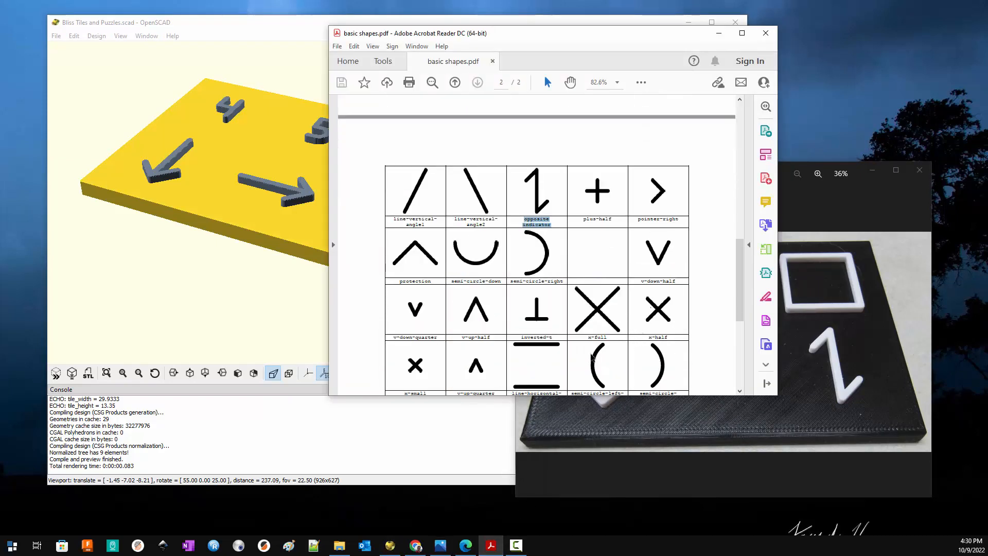
left_click_drag(609, 339, 587, 339)
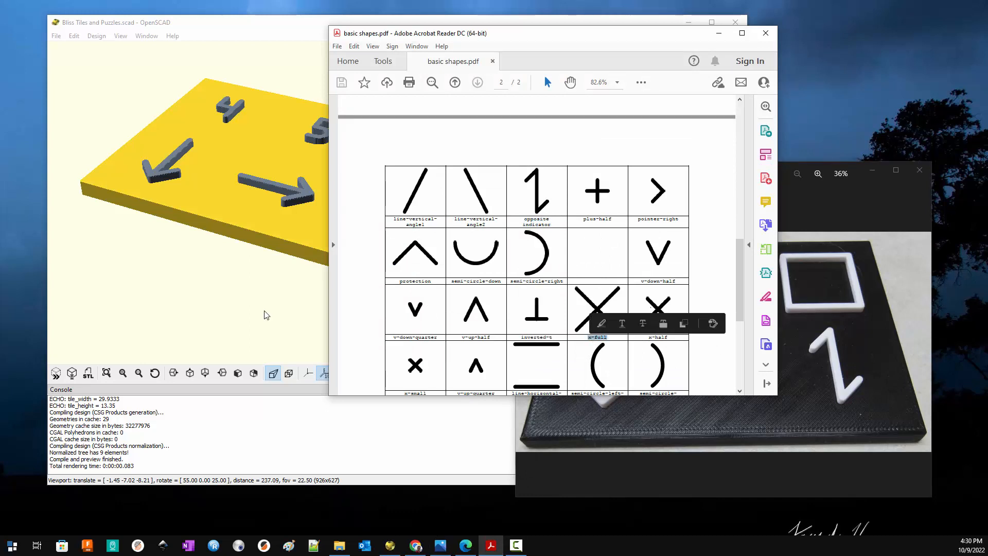
left_click(224, 308)
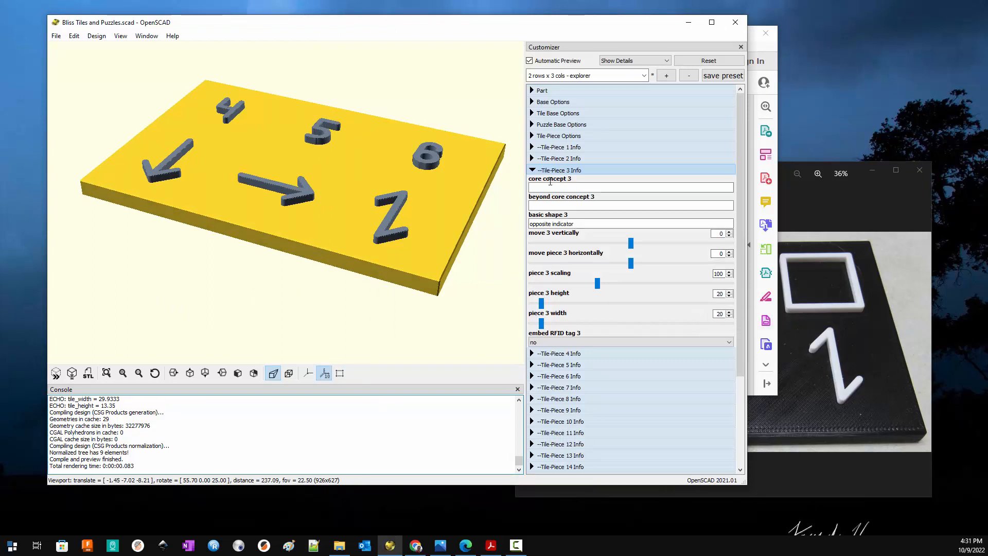
For tile-piece 4, clear the core concept and enter "x-full" as the basic shape
left_click(532, 171)
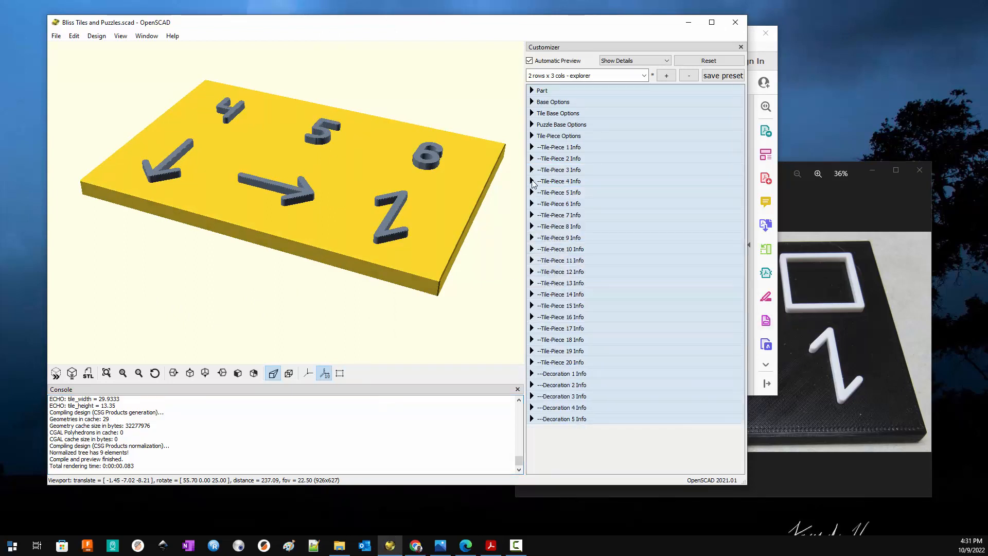
left_click(533, 182)
double_click(535, 198)
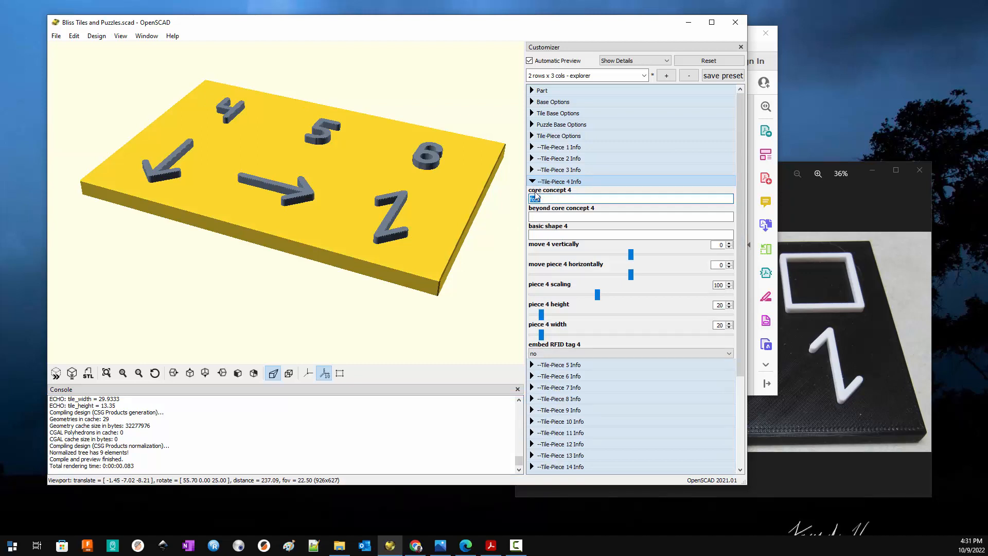
key("BackSpace")
left_click(535, 235)
type("x_full")
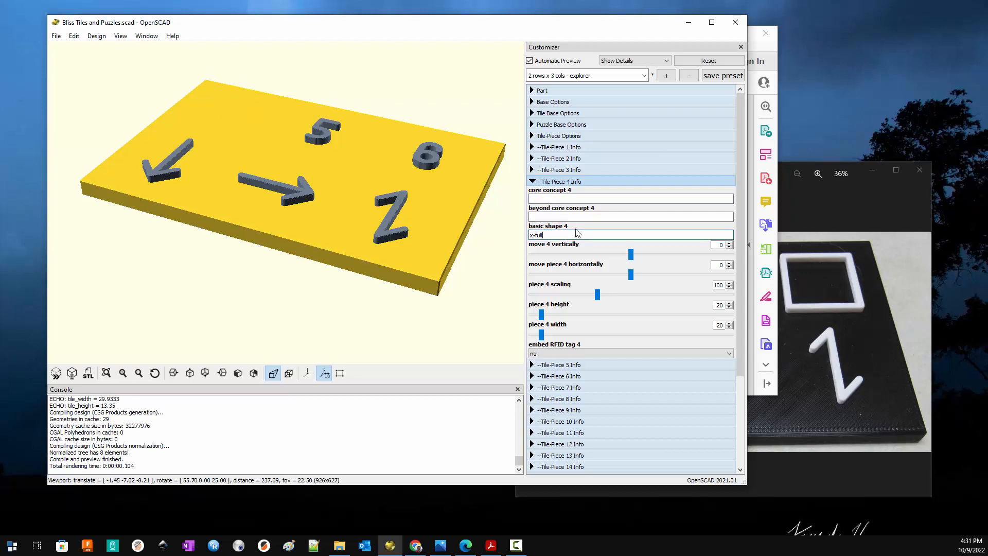
Check the fifth symbol in the reference photo, copy the name "circle-large" from basic shapes.pdf, and return to OpenSCAD
left_click(825, 397)
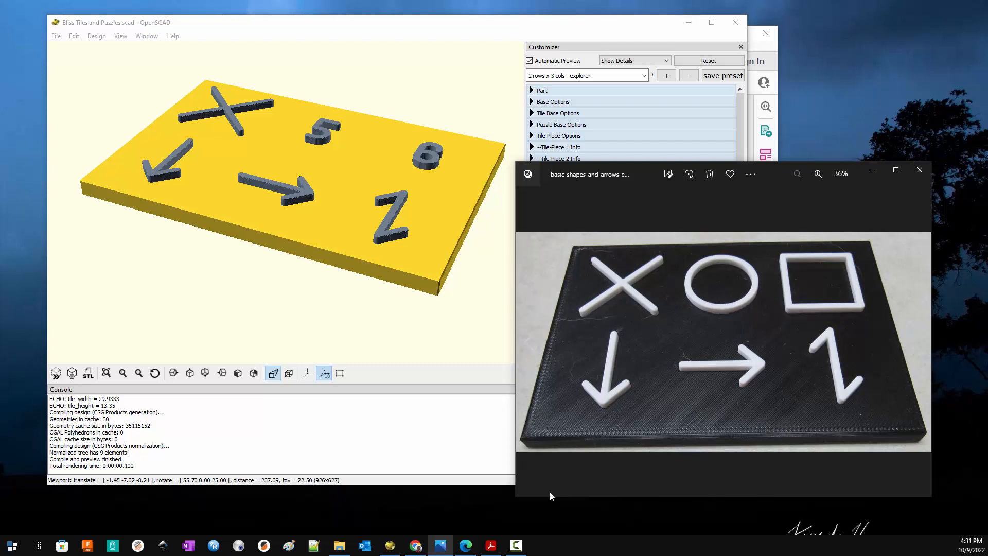
left_click(493, 547)
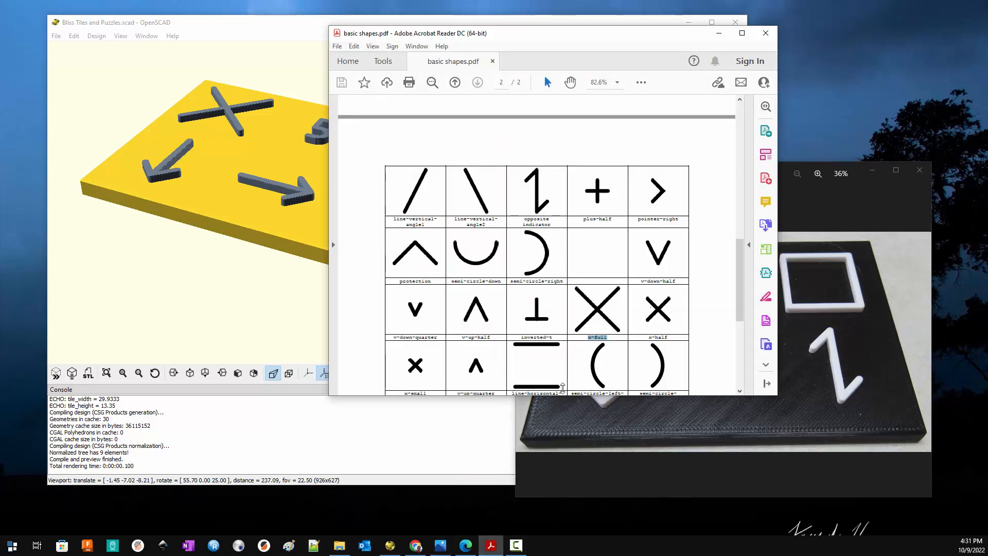
scroll(596, 241, "up", 5)
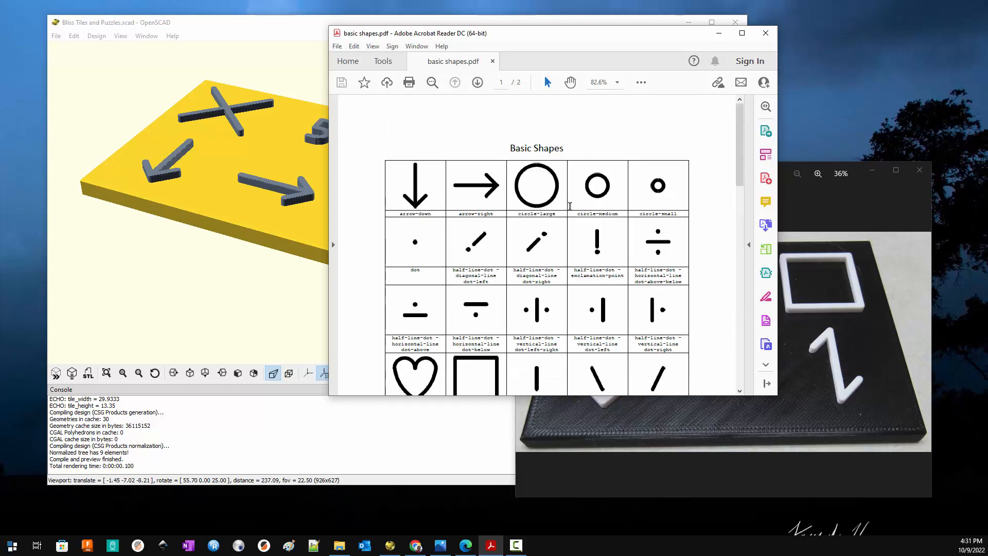
left_click_drag(556, 214, 520, 213)
key("ctrl+c")
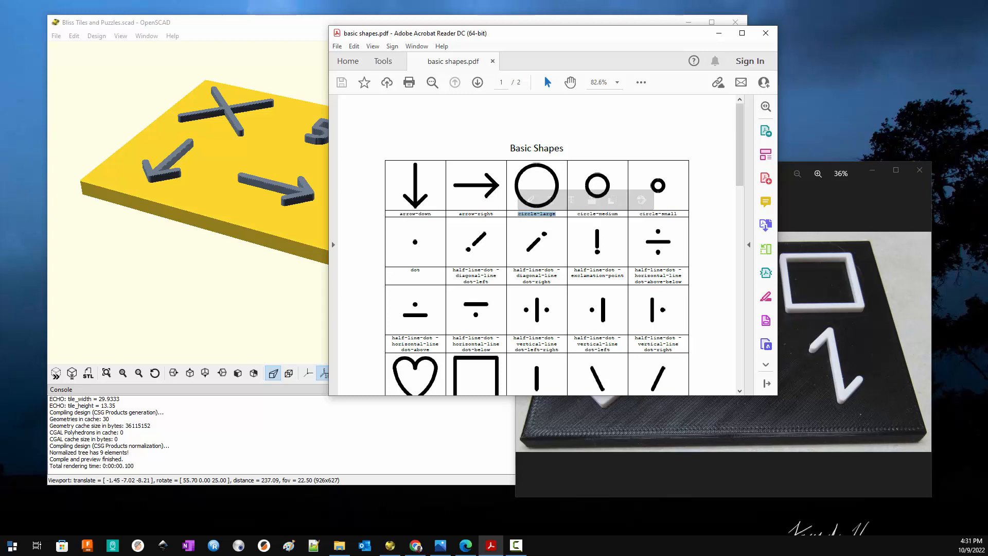
left_click(222, 330)
For tile-piece 5, clear the core concept and paste "circle-large" as the basic shape
left_click(532, 181)
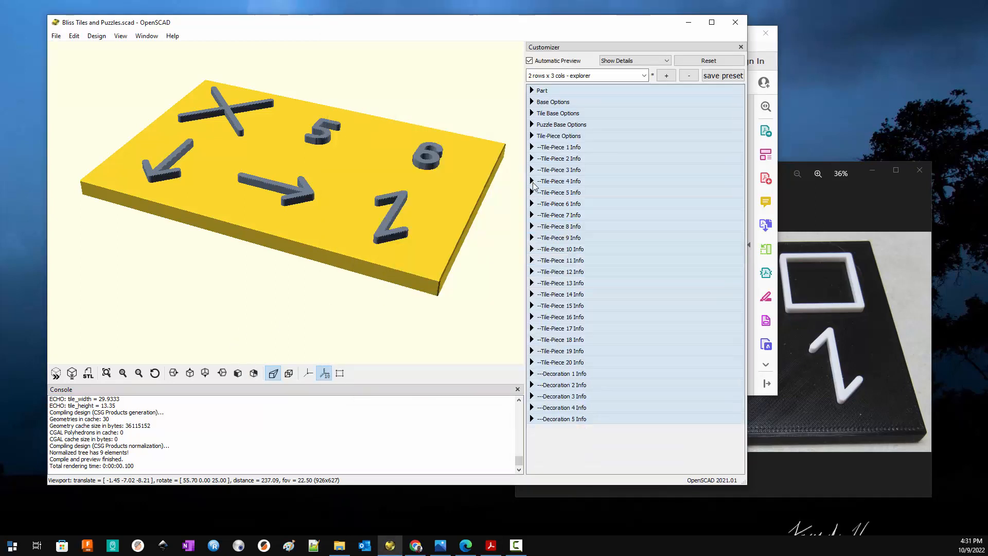
left_click(533, 192)
left_click(530, 209)
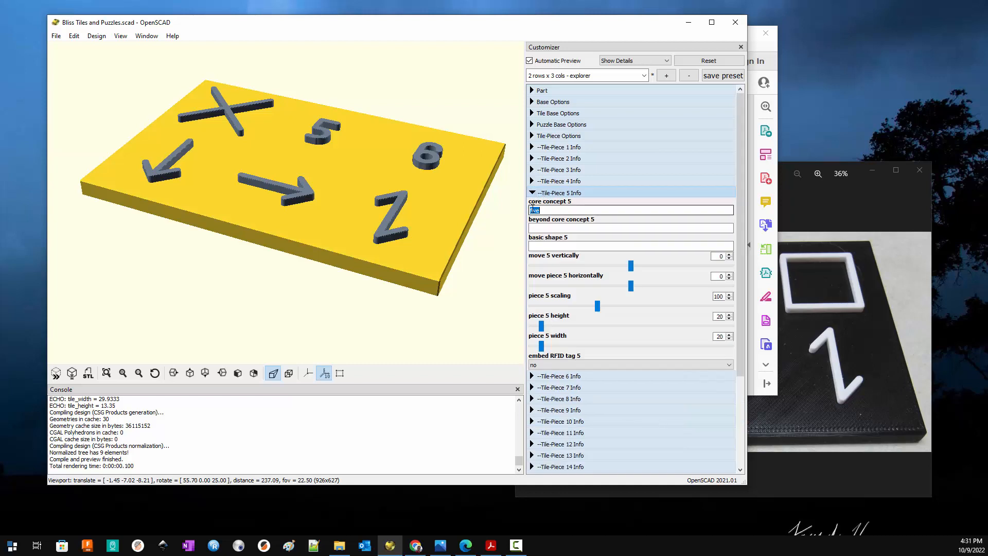
double_click(535, 210)
key("BackSpace")
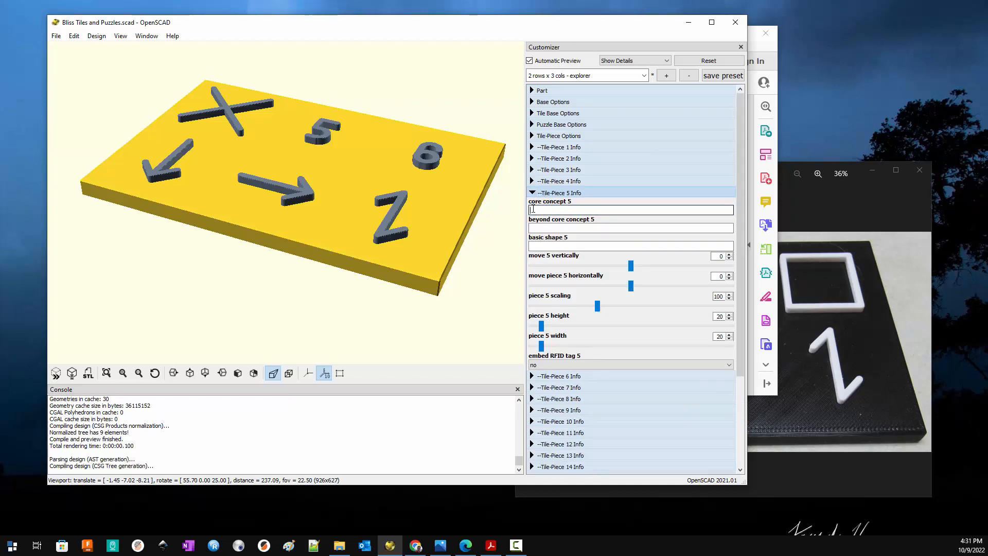
left_click(544, 248)
key("ctrl+v")
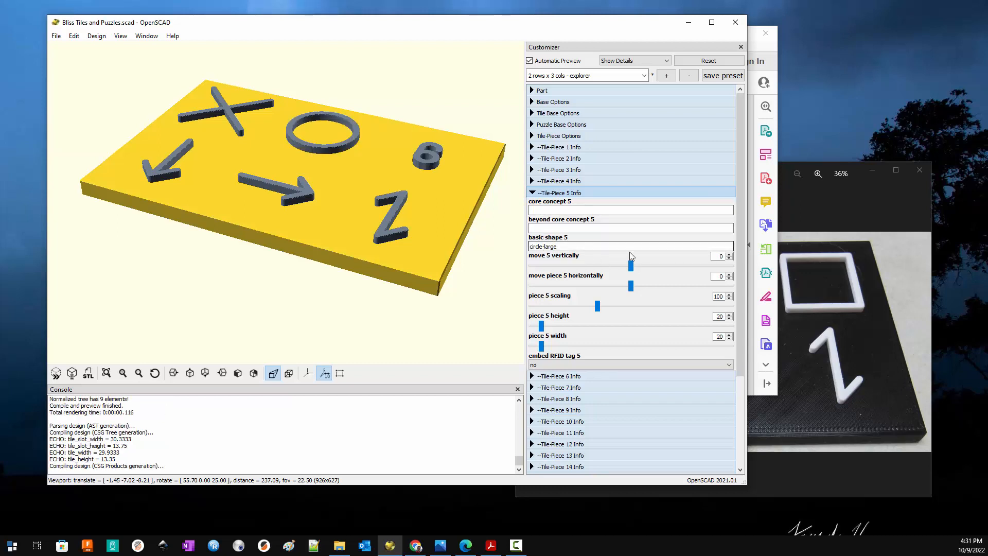
Check the sixth symbol in the reference photo, copy the name "square-full" from basic shapes.pdf, and return to OpenSCAD
left_click(878, 341)
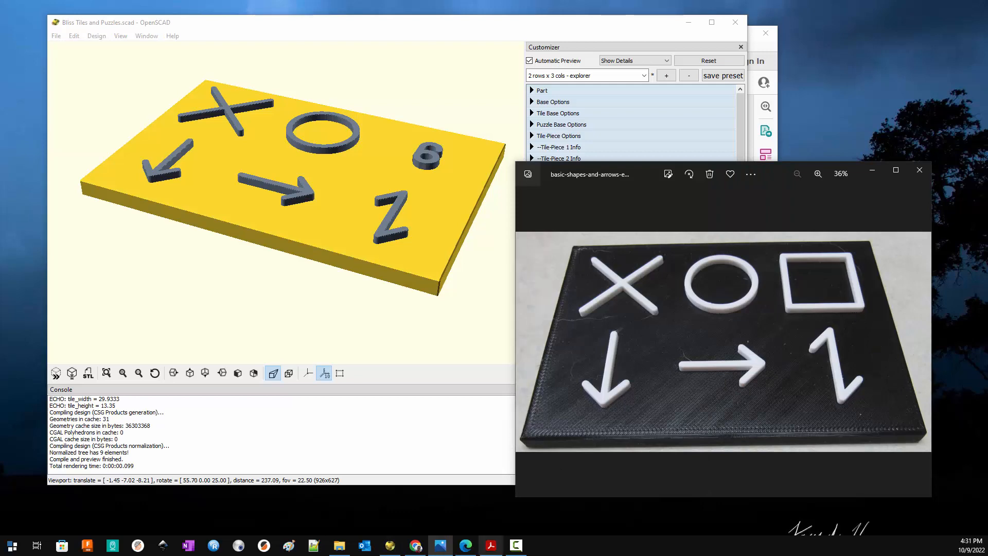
left_click(490, 545)
scroll(592, 248, "down", 2)
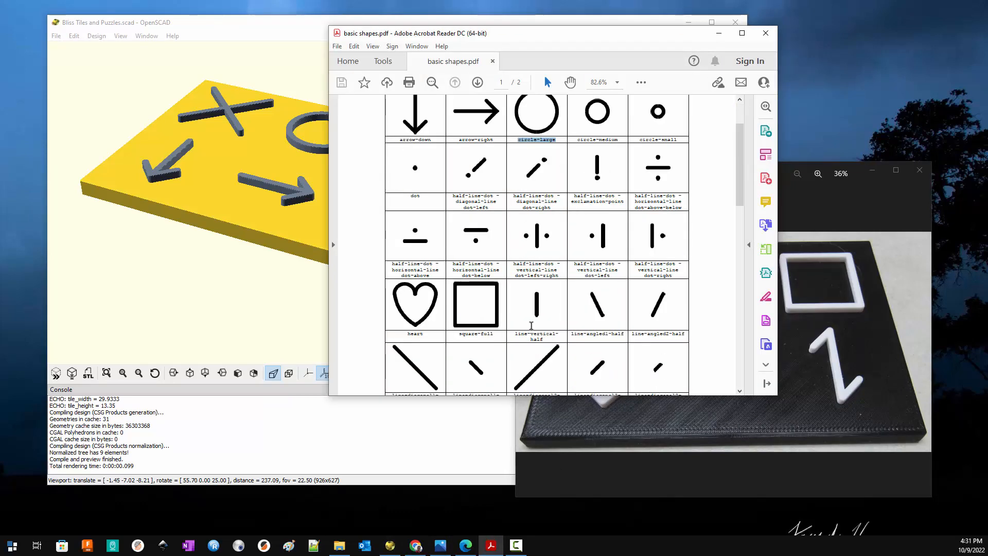
left_click_drag(495, 333, 458, 334)
key("ctrl+c")
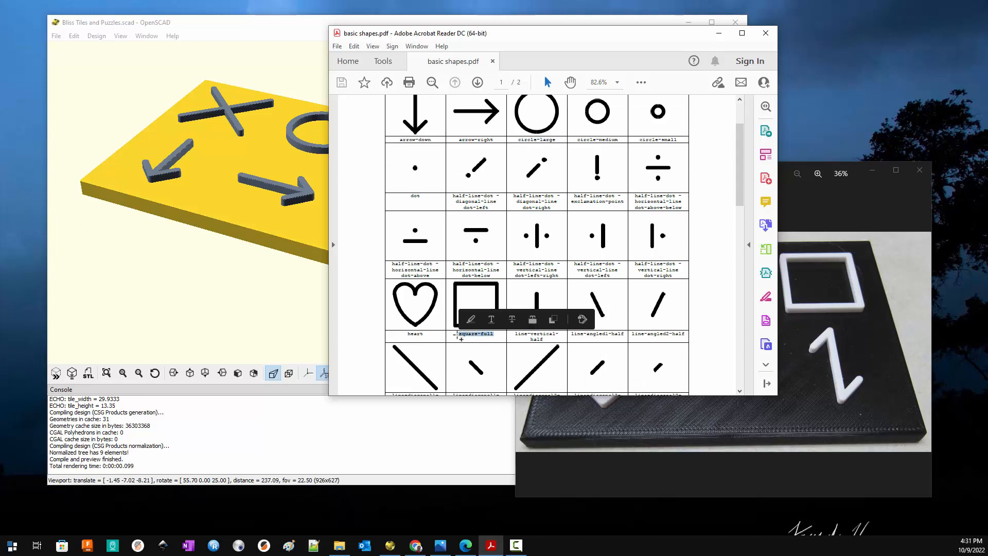
left_click(315, 216)
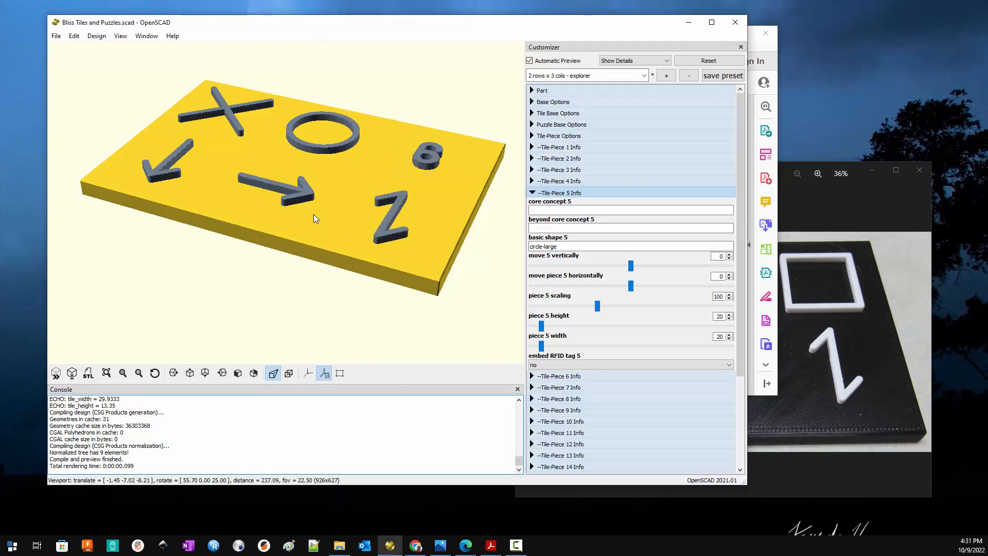
For tile-piece 6, clear the core concept and paste "square-full" as the basic shape
left_click(532, 193)
left_click(533, 204)
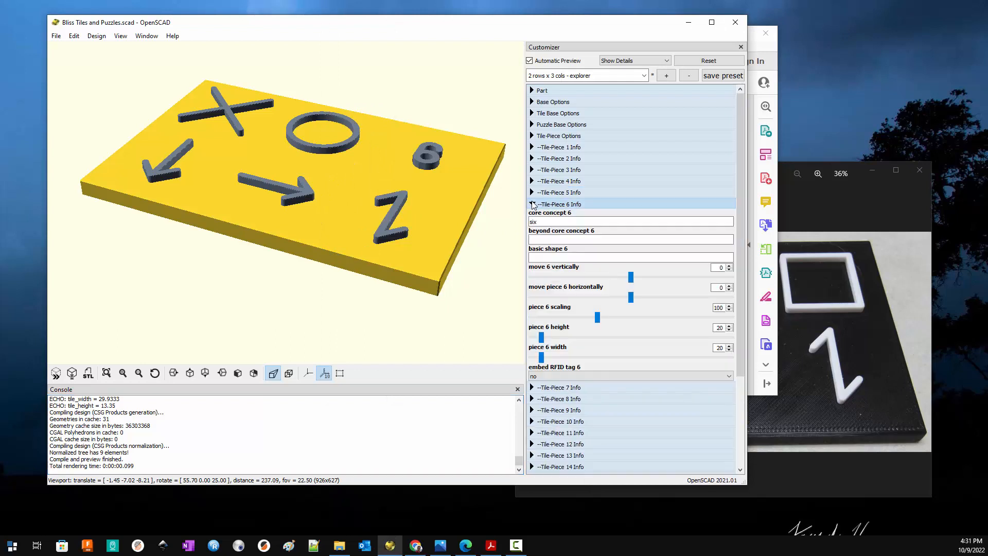
double_click(544, 220)
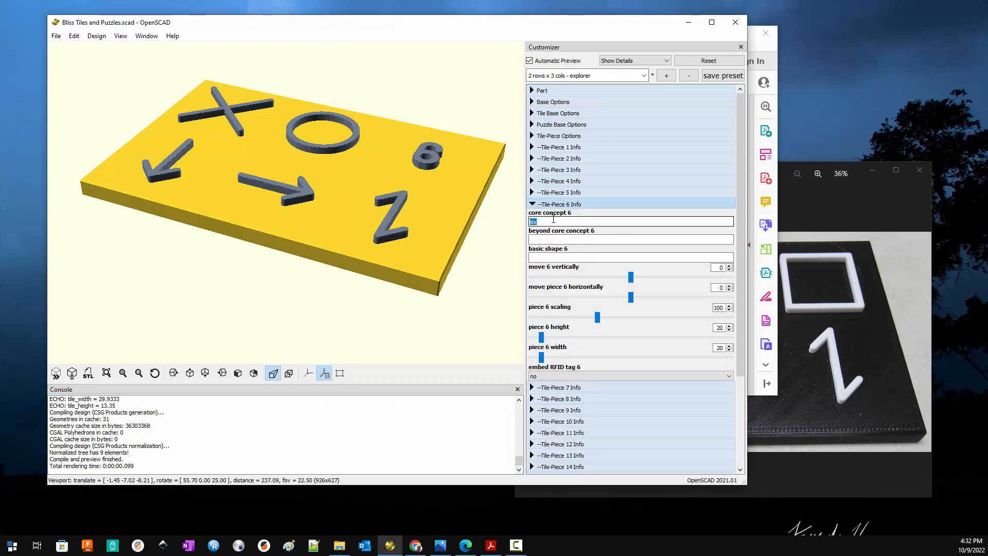
key("BackSpace")
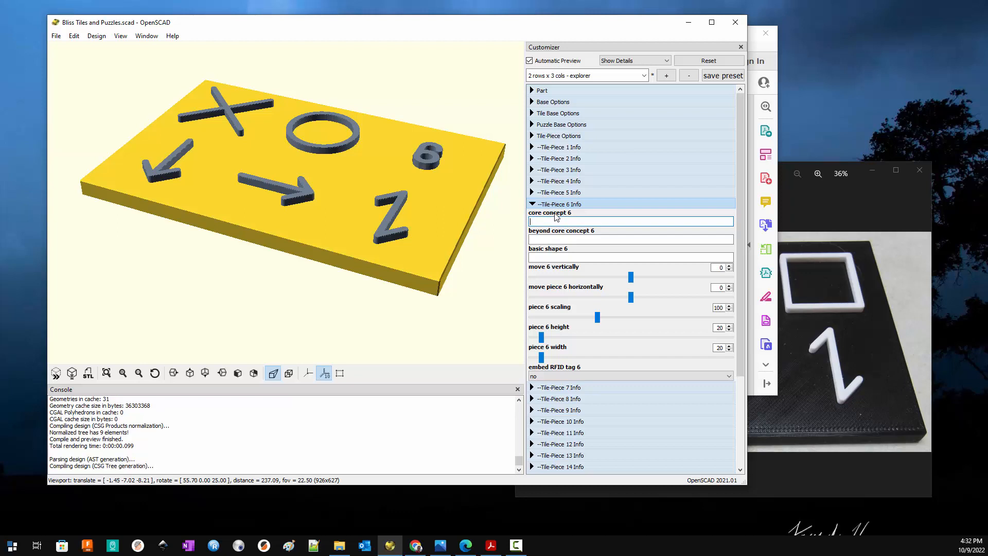
left_click(560, 256)
key("ctrl+v")
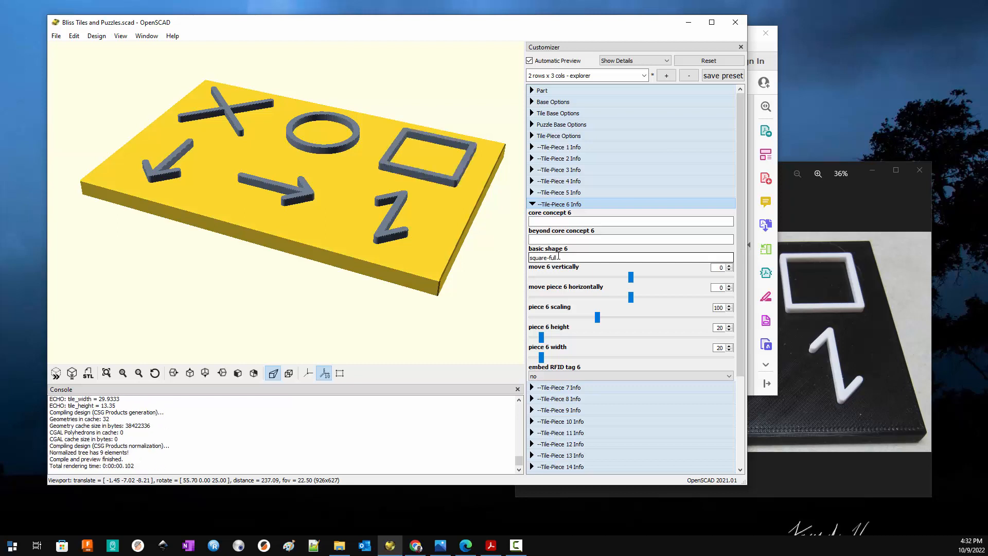
left_click(533, 204)
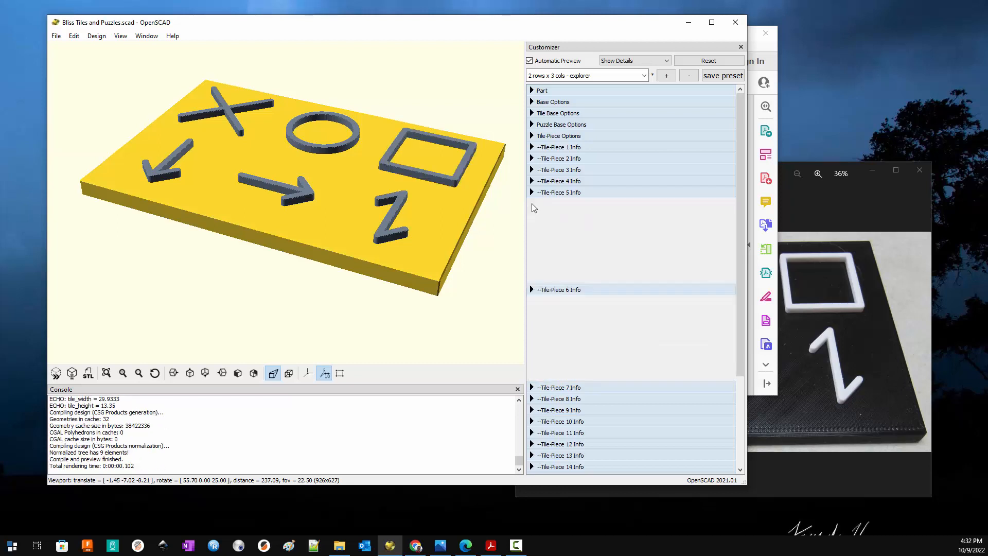
Compare the completed board with the reference photo, and view the naming prompt for a new parameter set without creating one
left_click(822, 405)
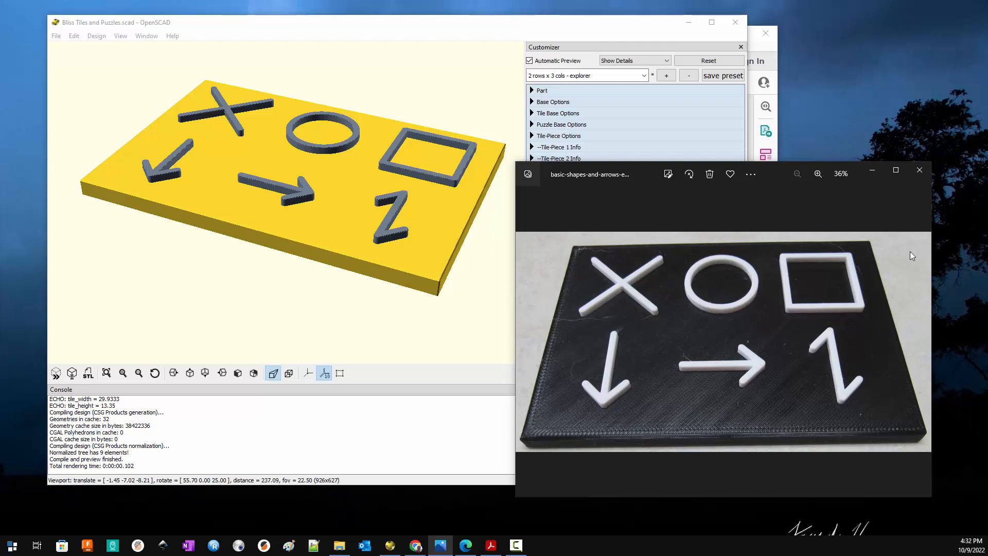
left_click(415, 95)
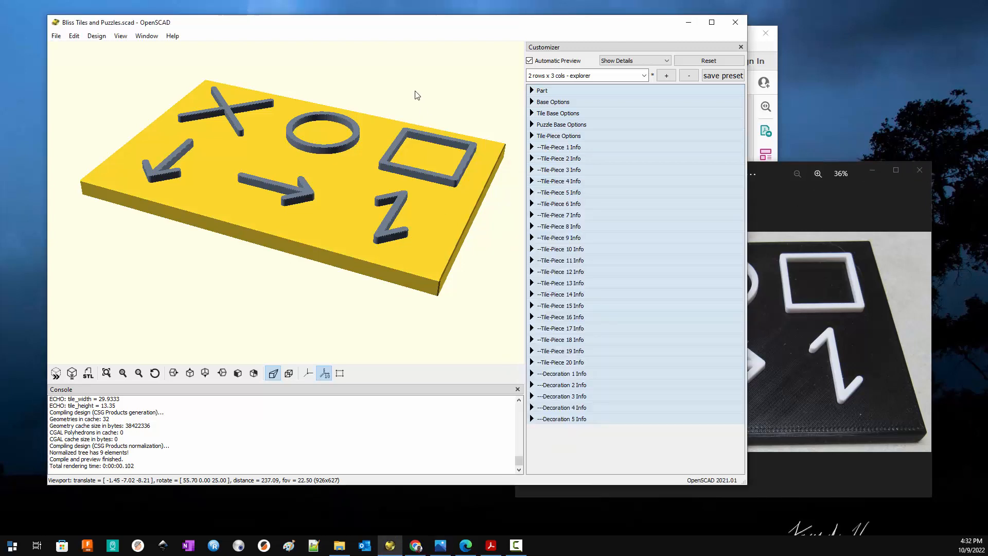
left_click(668, 78)
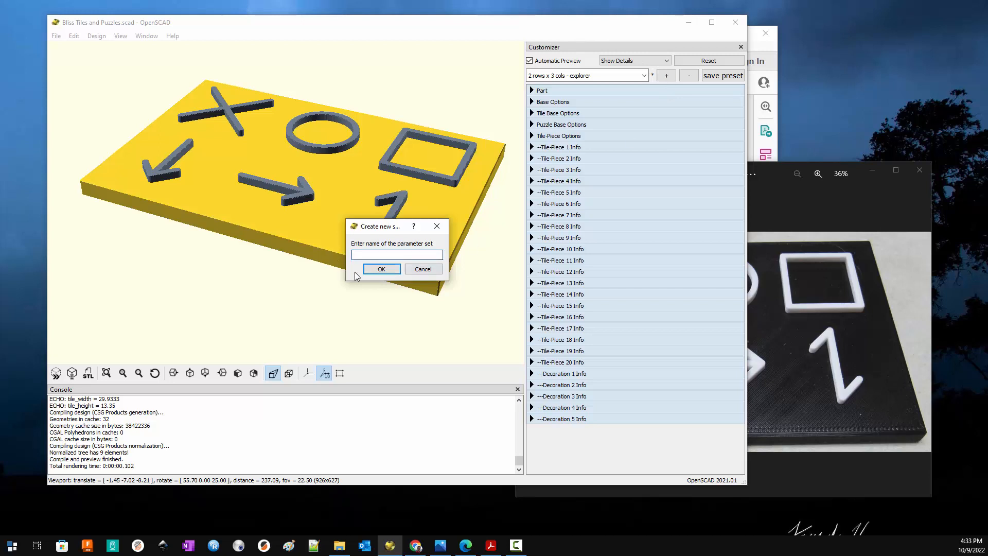
left_click(423, 269)
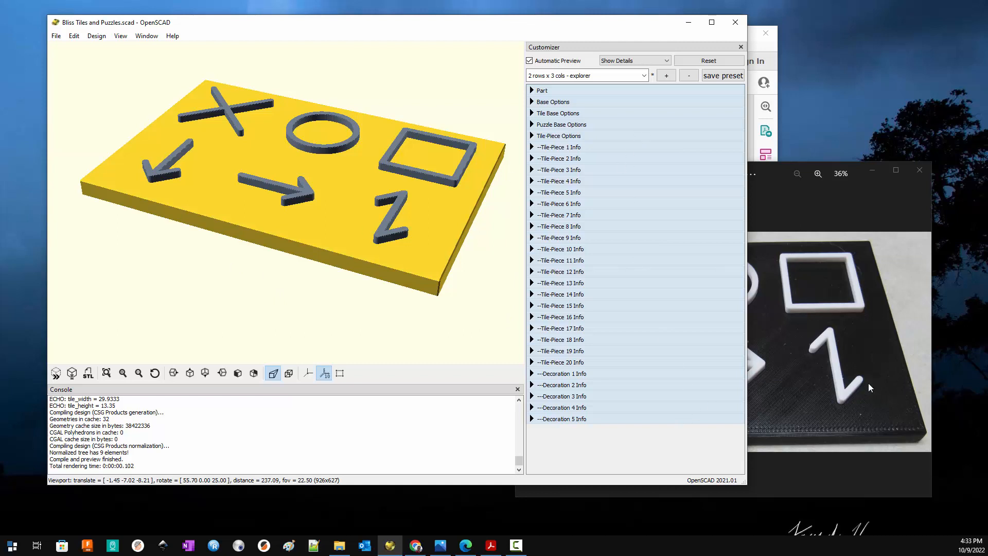
Replace the explorer board photo with the father-symbol-build-challenge picture, place it beside the model, and return to OpenSCAD
left_click(880, 421)
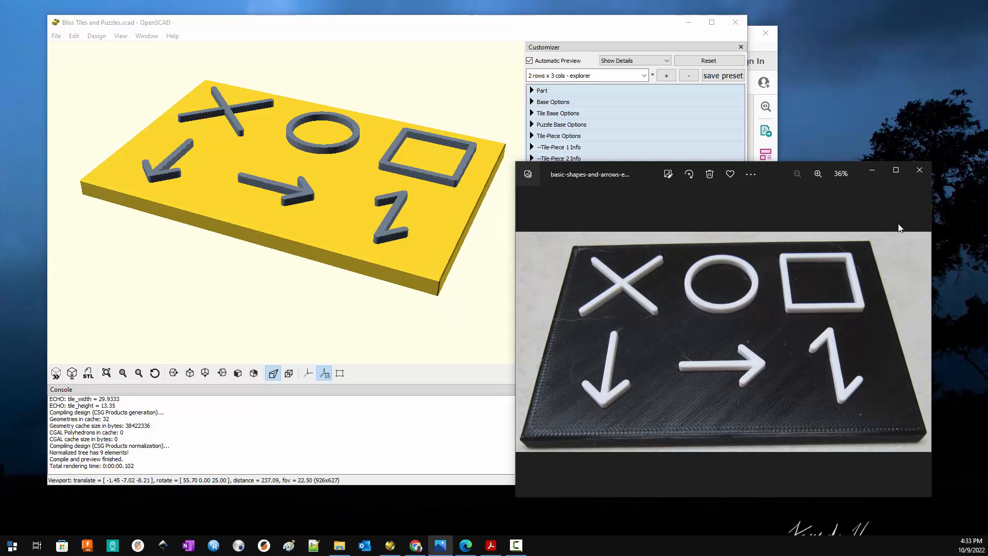
left_click(465, 545)
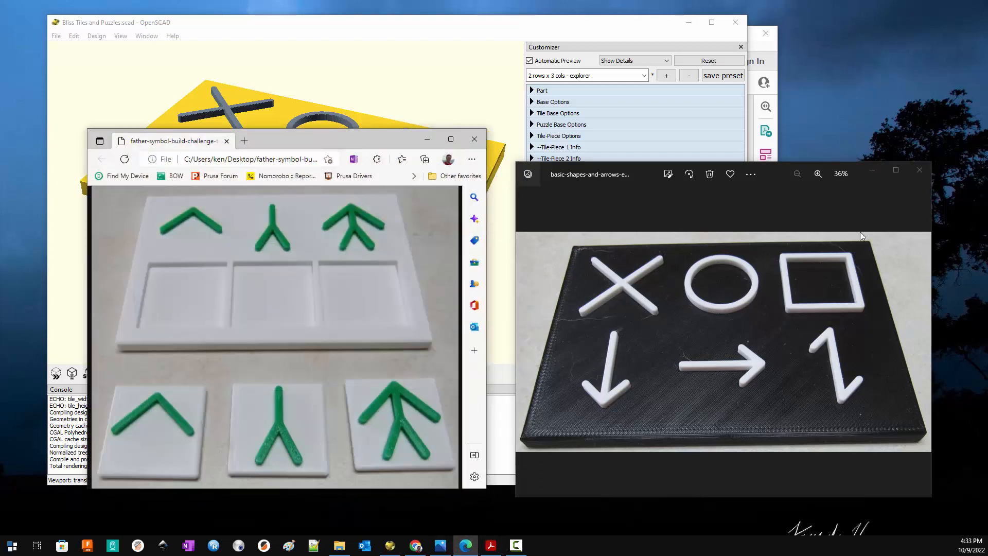
left_click(872, 171)
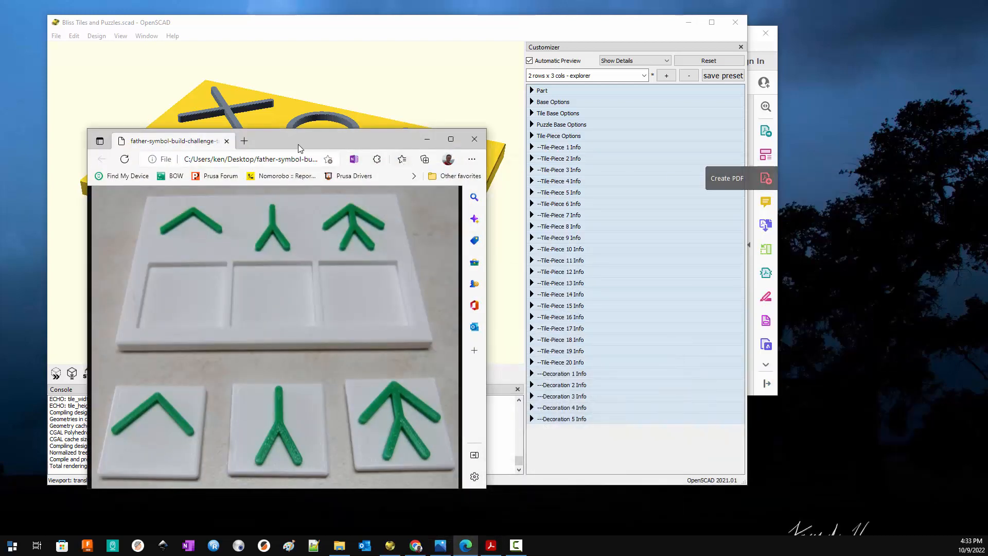
left_click_drag(298, 145, 689, 149)
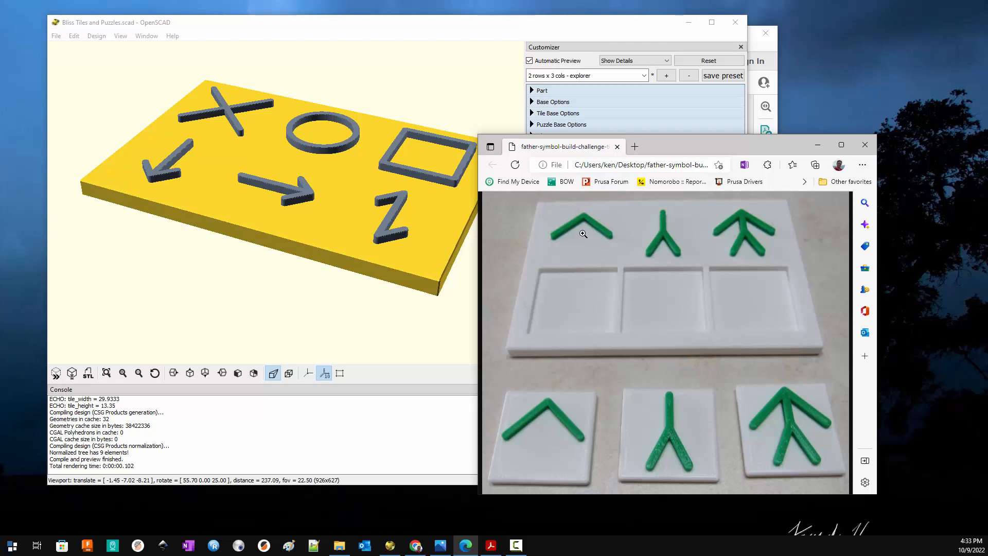
left_click(604, 25)
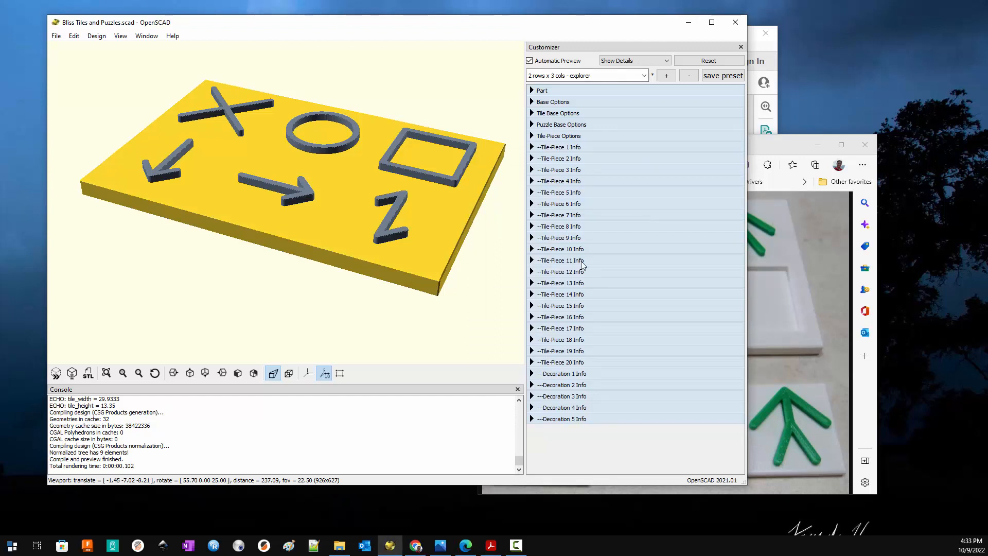
Load the preset "1 row x 3 cols - targets", discarding the unsaved changes to the current preset
left_click(643, 76)
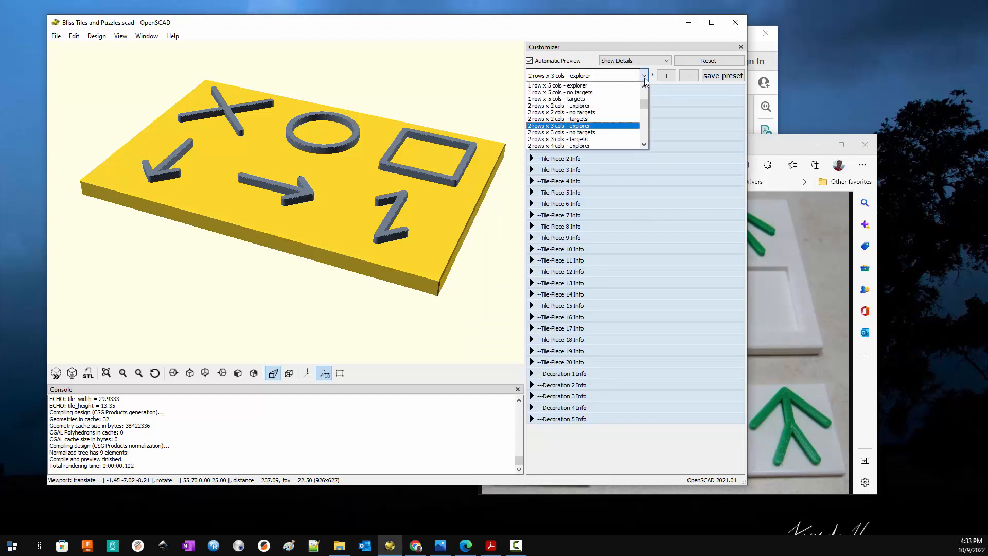
left_click(644, 87)
left_click(644, 88)
left_click(644, 88)
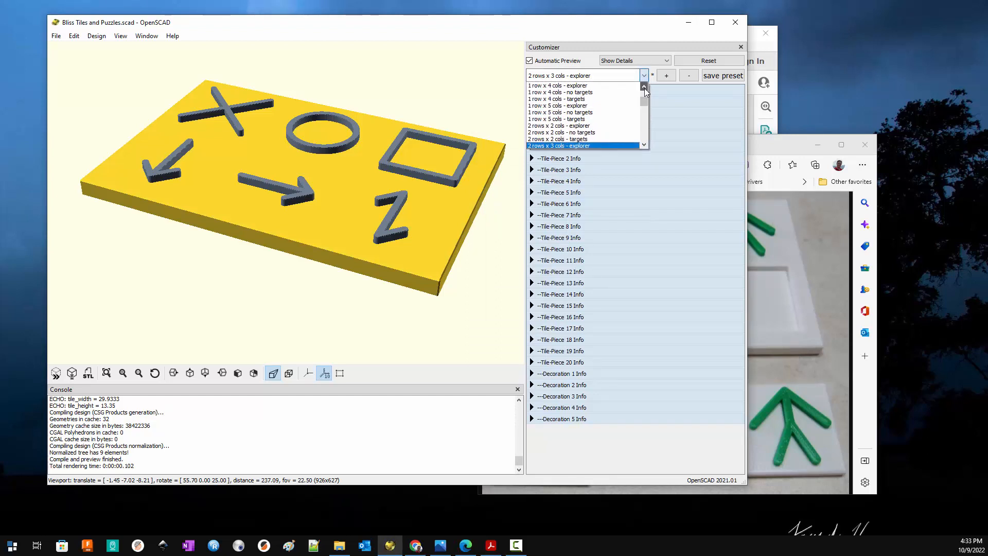
left_click(644, 87)
left_click(644, 88)
left_click(644, 86)
left_click(644, 85)
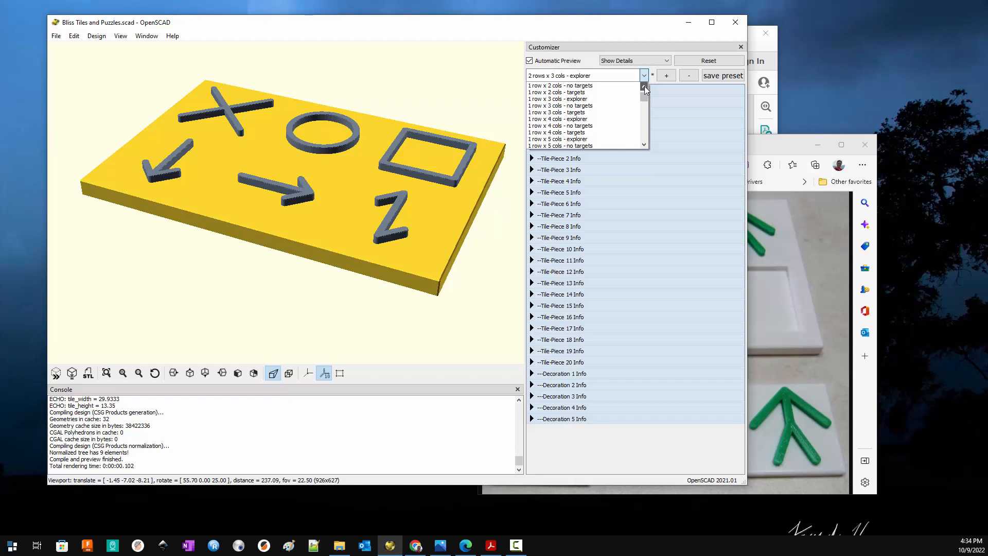
left_click(568, 112)
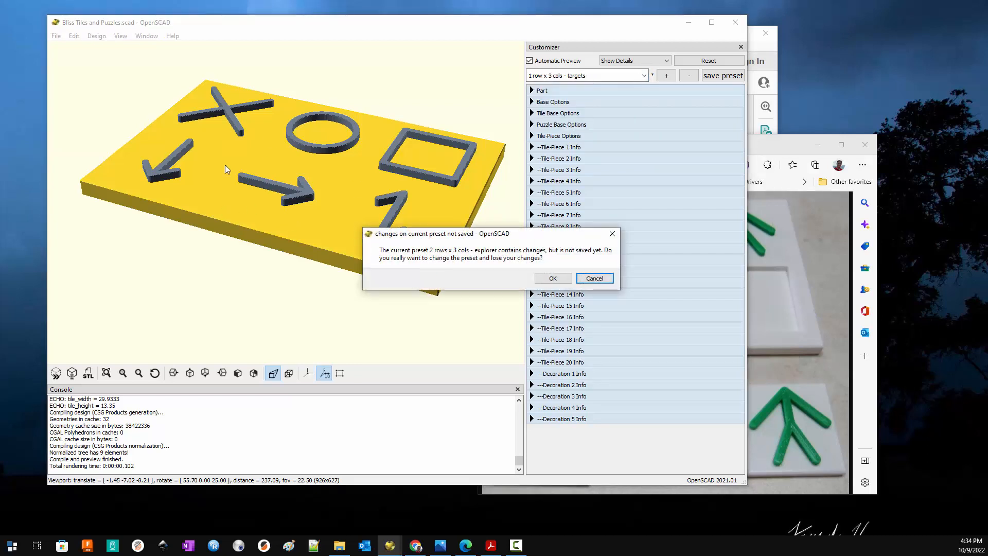
left_click(553, 279)
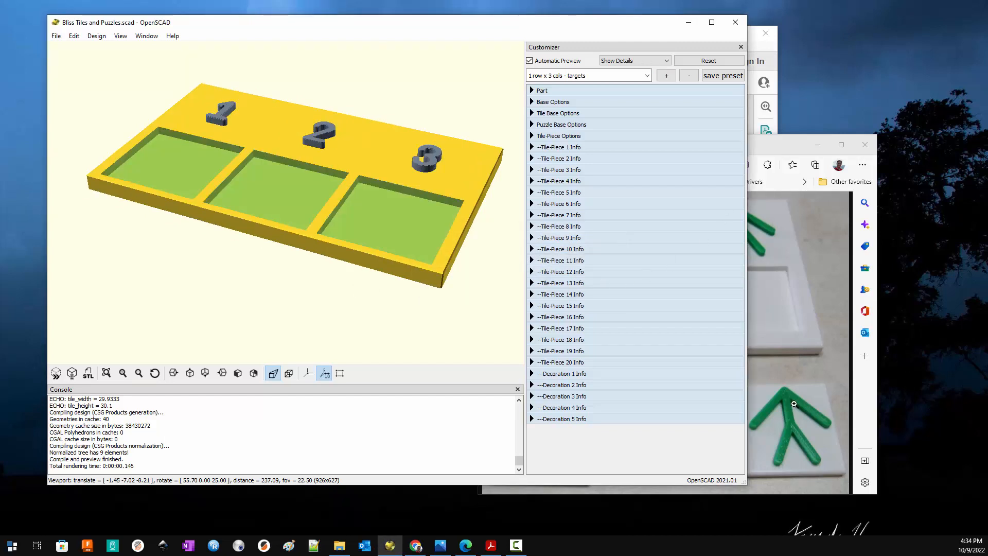
Check the first symbol in the father-symbol picture, select the name "protection" in basic shapes.pdf, and return to OpenSCAD
left_click(835, 266)
left_click(831, 265)
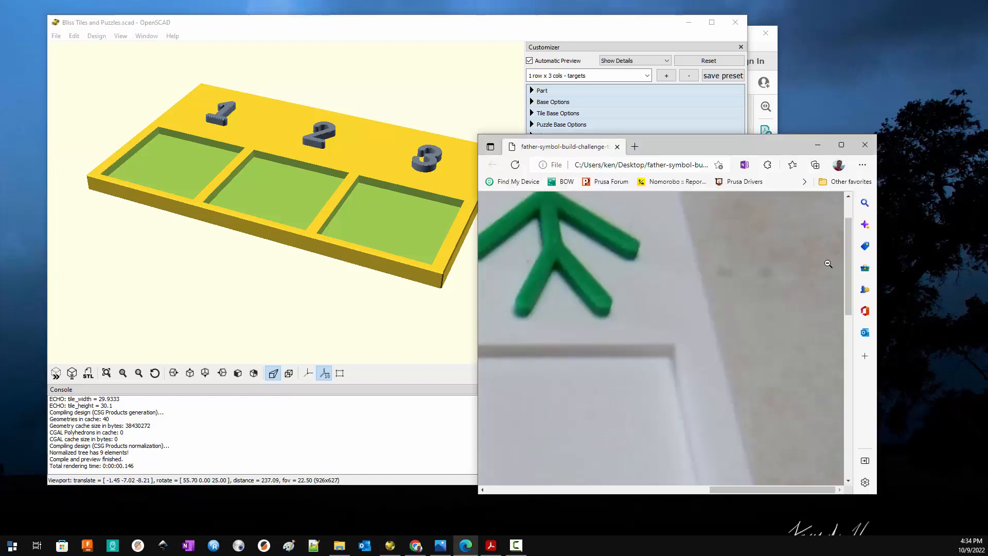
left_click(728, 309)
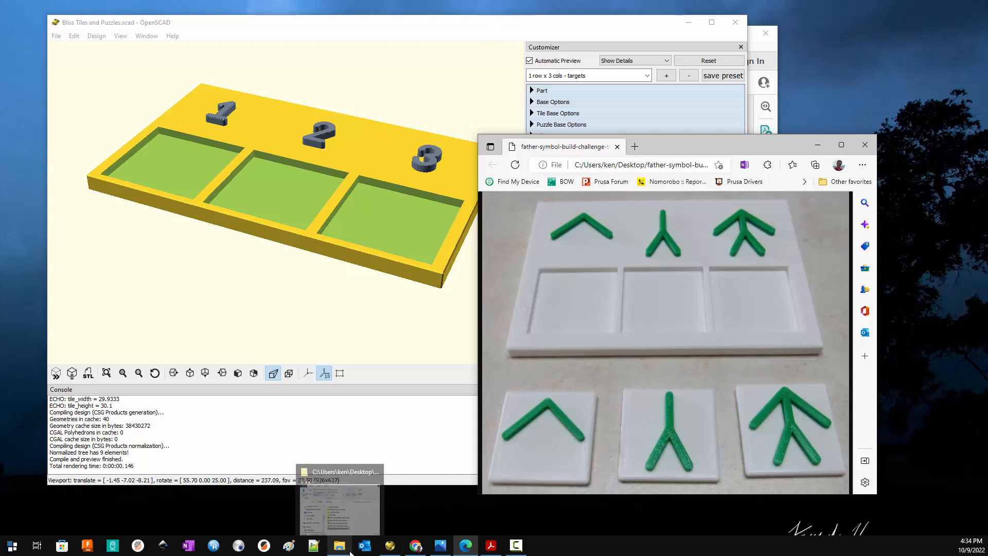
left_click(485, 544)
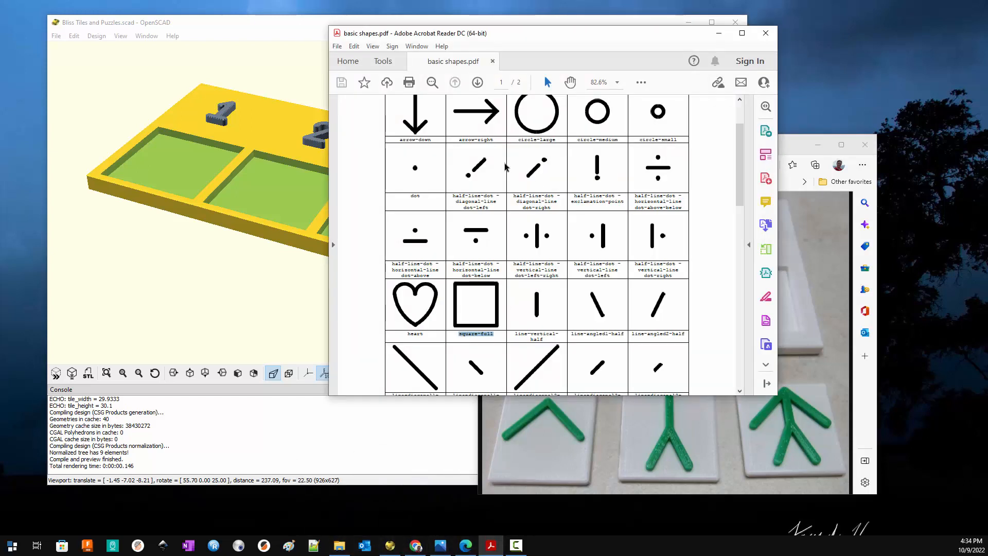
scroll(607, 245, "down", 10)
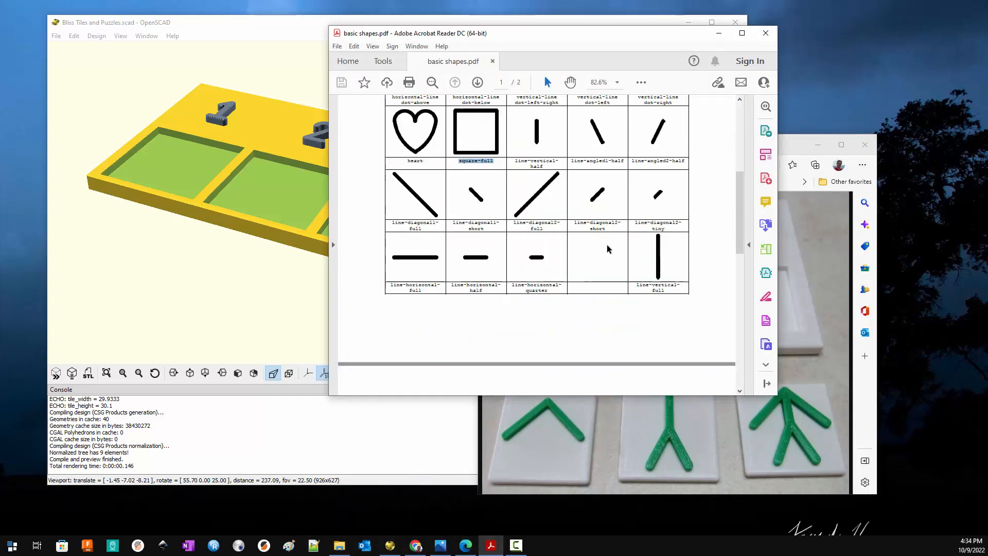
scroll(607, 248, "down", 1)
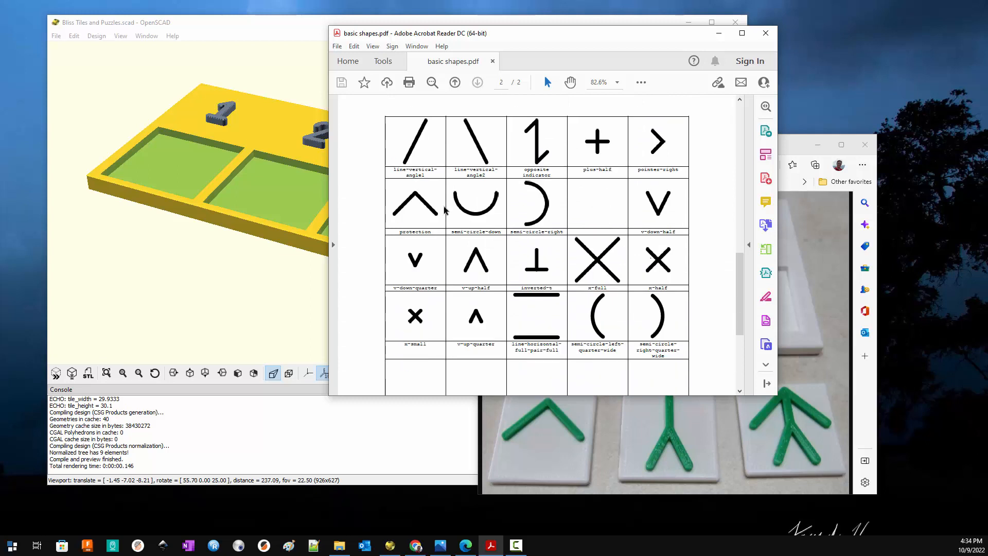
double_click(416, 232)
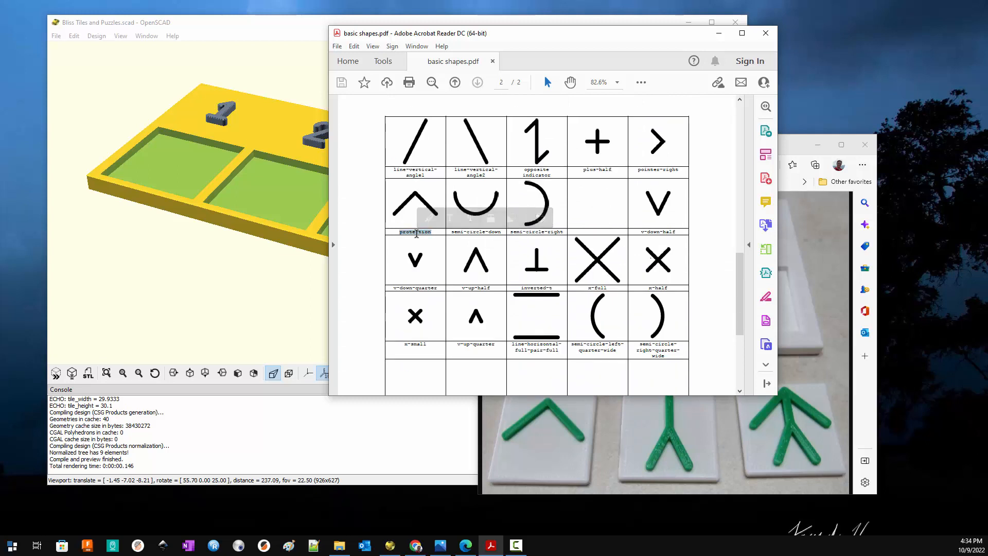
left_click(264, 133)
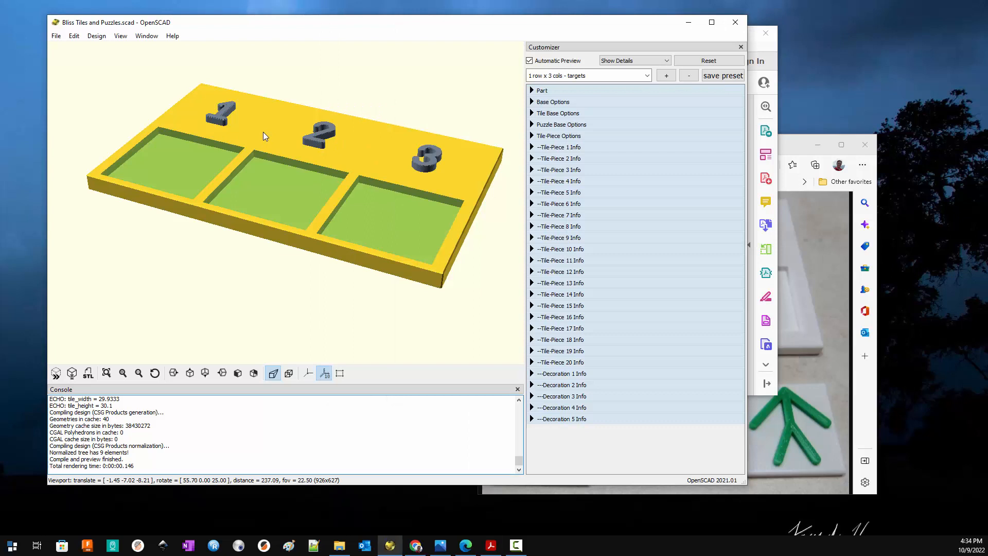
For tile-piece 1, clear the core concept and enter "protection" as the basic shape
left_click(532, 149)
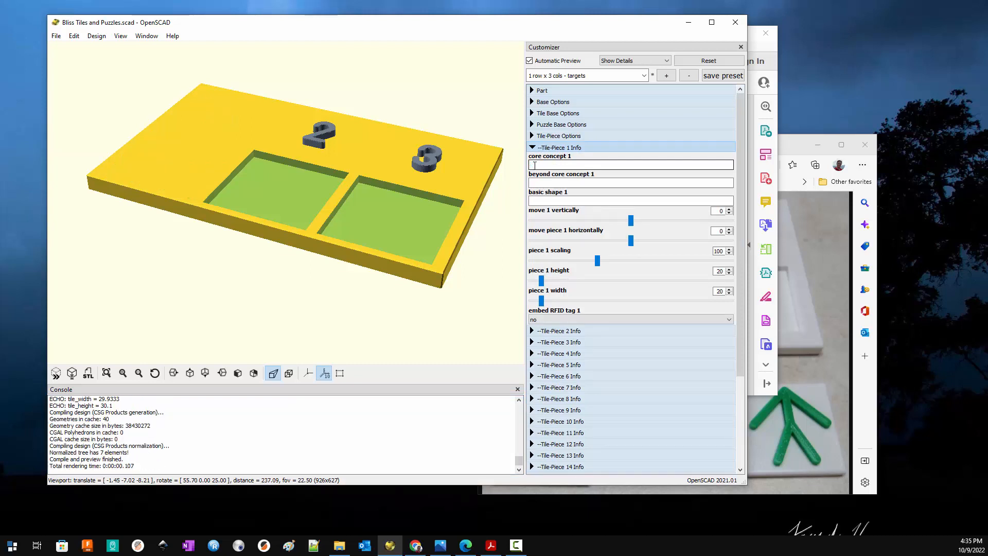
left_click(550, 183)
left_click(546, 201)
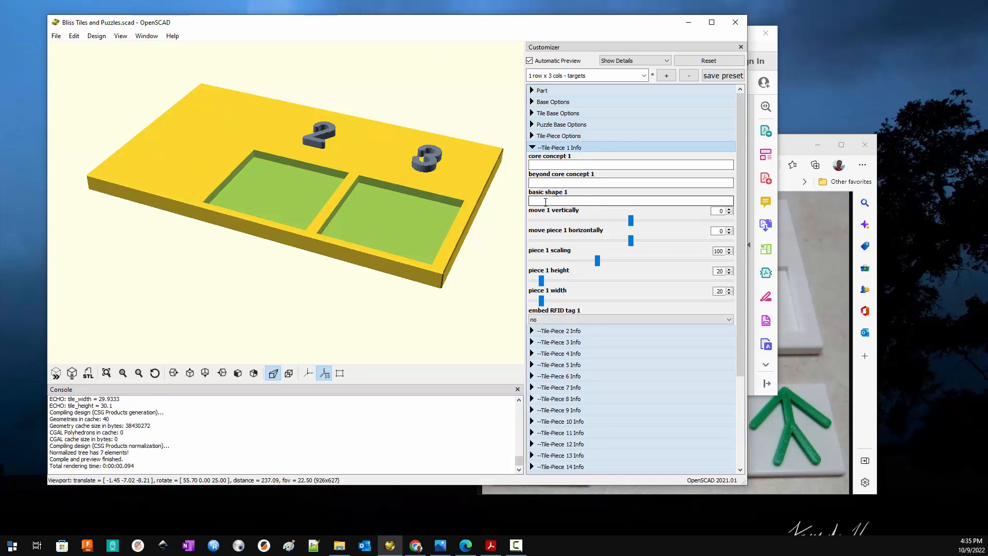
type("protection")
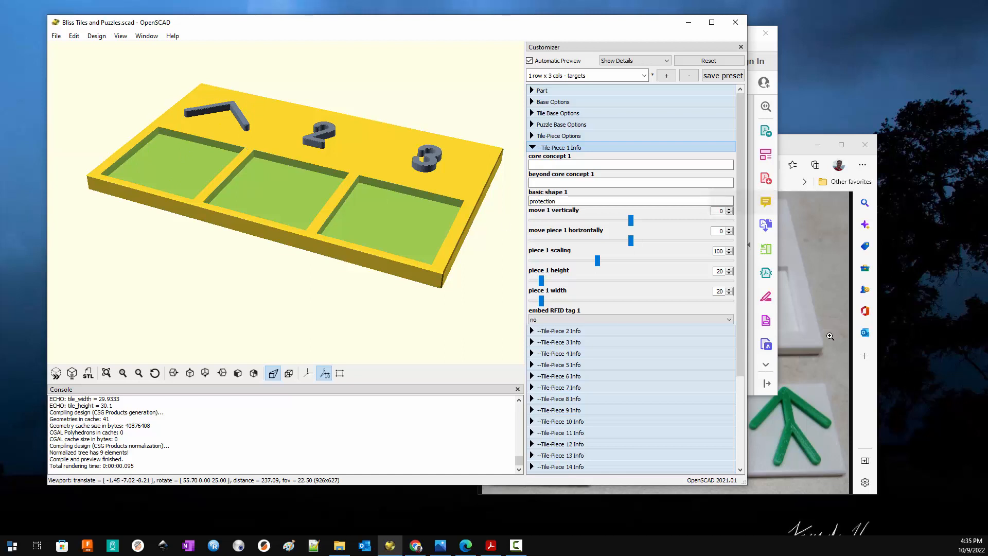
Find the second symbol in basic shapes.pdf, select its name "man", and return to OpenSCAD
left_click(492, 545)
scroll(525, 211, "down", 5)
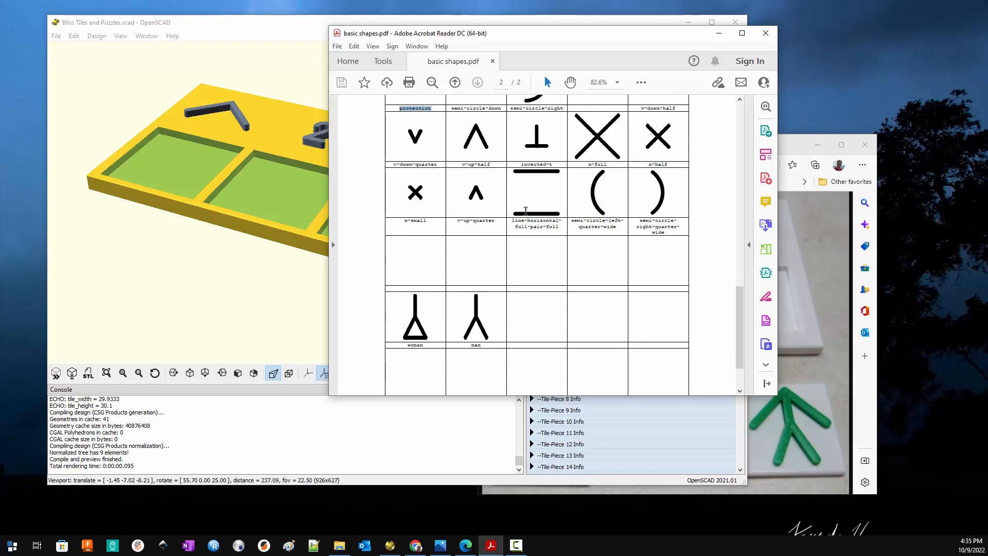
double_click(476, 345)
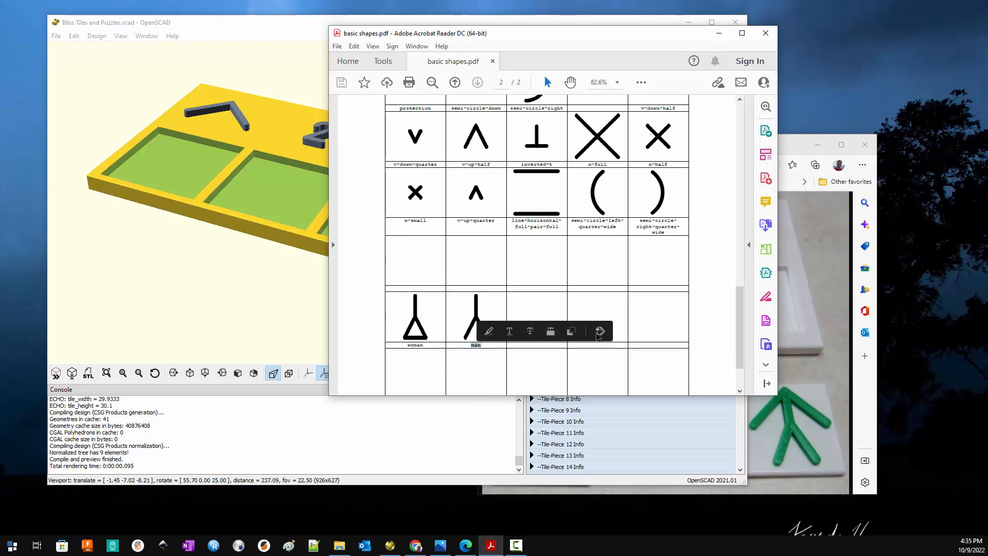
left_click(289, 210)
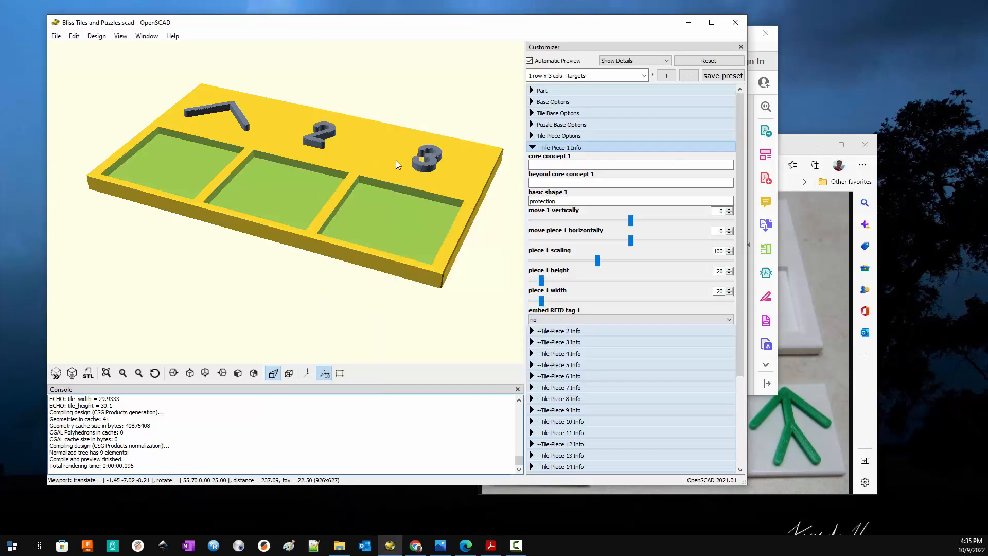
For tile-piece 2, clear the core concept and enter "man" as the basic shape
left_click(532, 147)
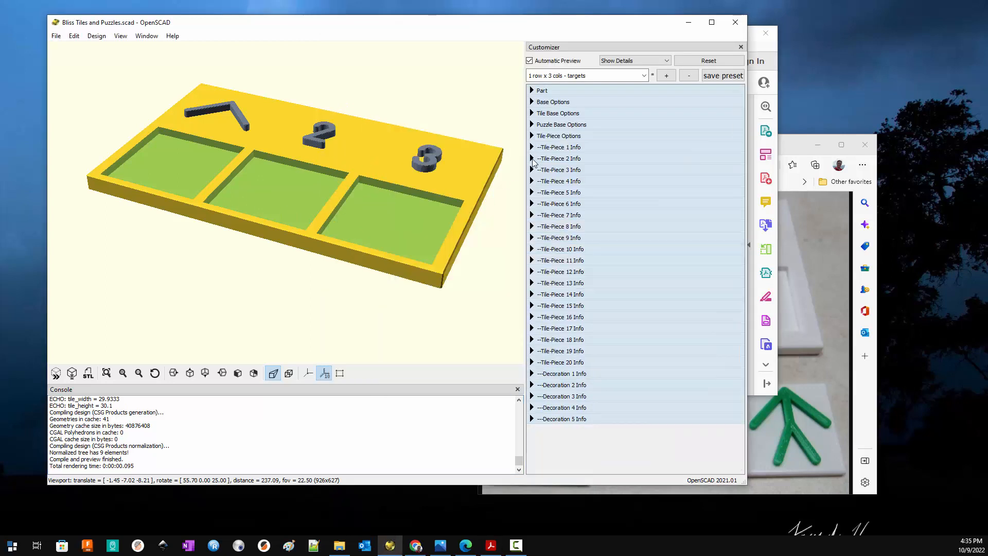
left_click(532, 159)
double_click(534, 175)
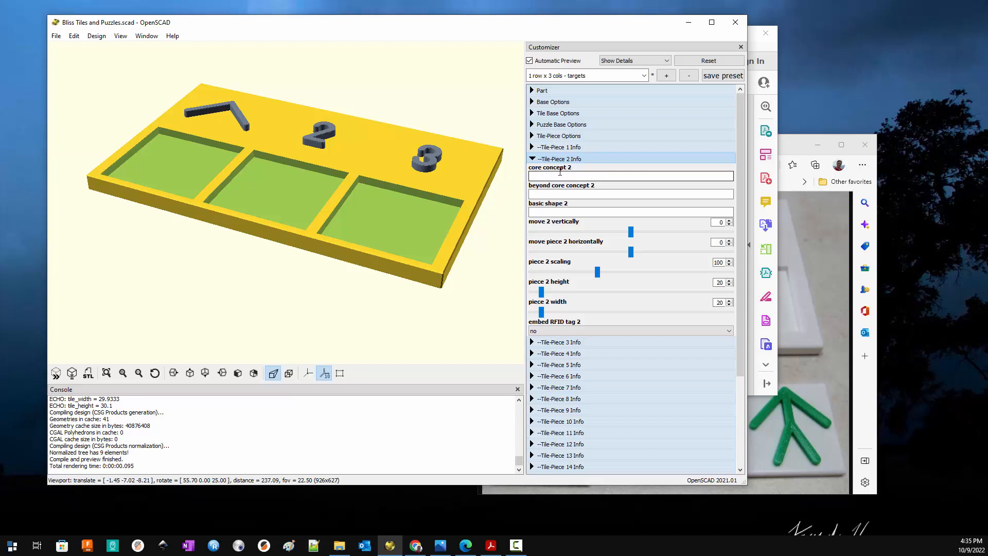
left_click(541, 213)
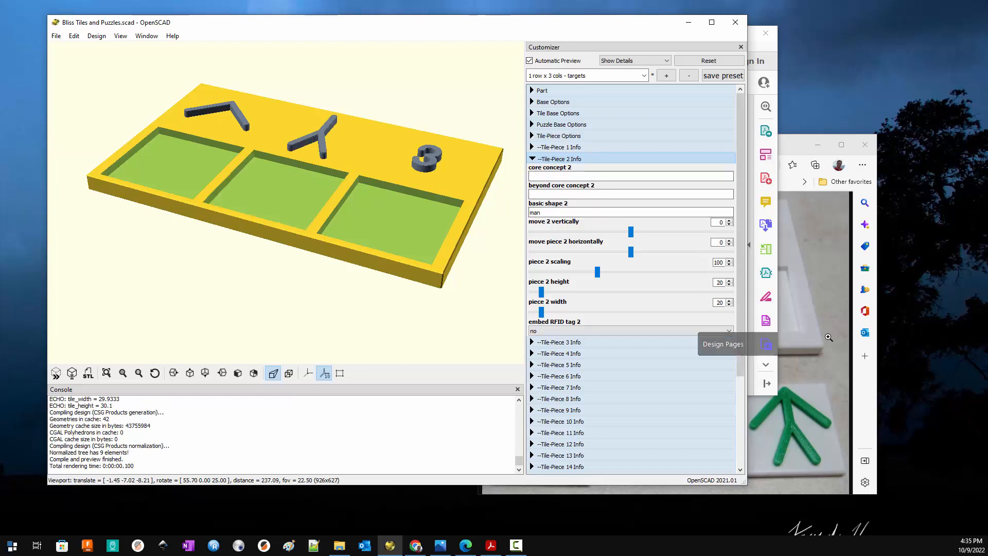
Look through both pages of basic shapes.pdf for the third symbol of the father board, and return to OpenSCAD
left_click(491, 545)
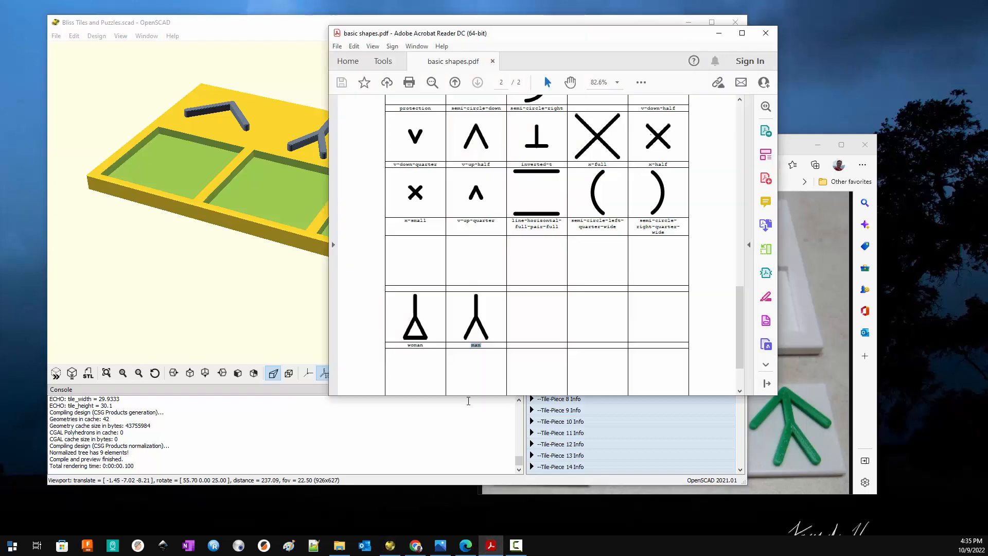
scroll(608, 346, "up", 5)
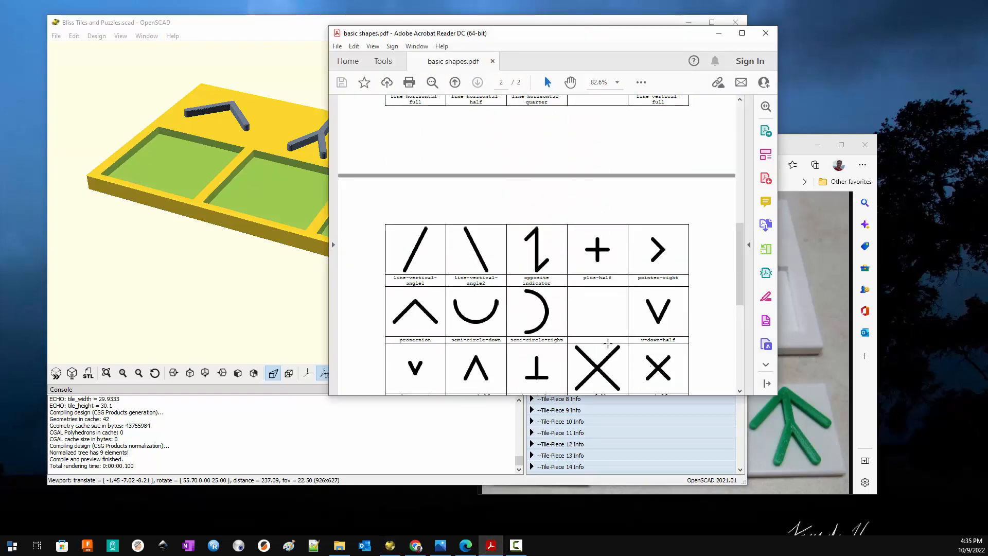
scroll(607, 343, "up", 10)
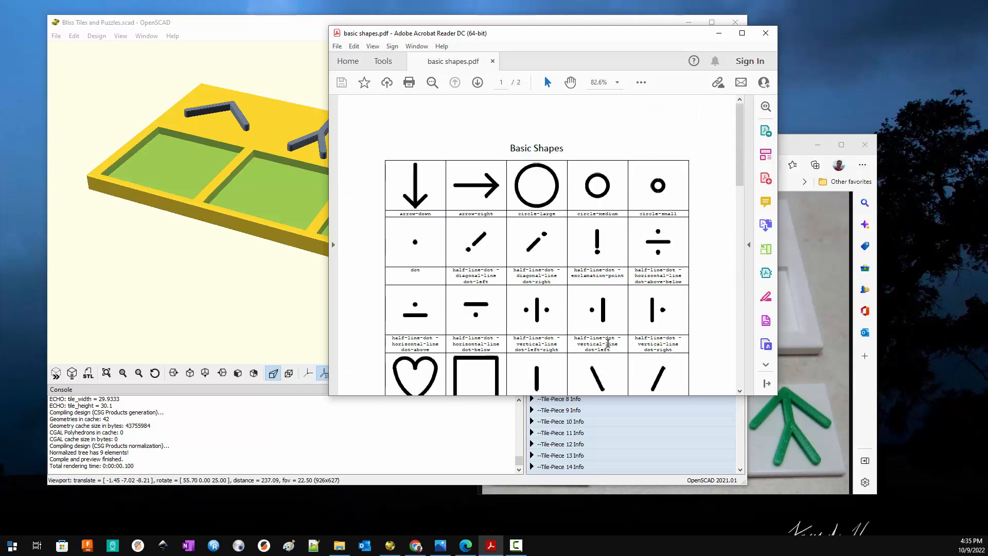
scroll(607, 343, "down", 12)
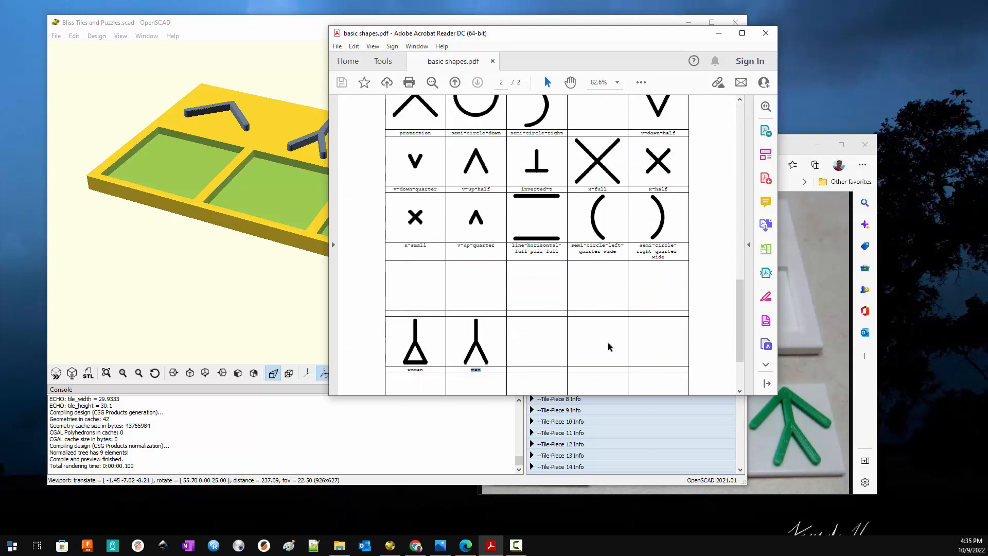
left_click(300, 331)
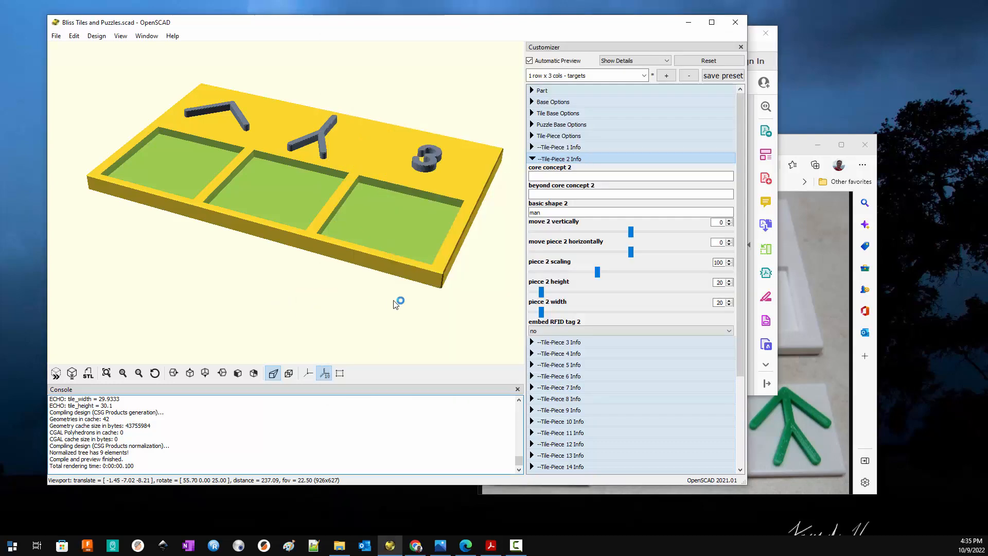
For tile-piece 3, replace the core concept with "father"
left_click(532, 158)
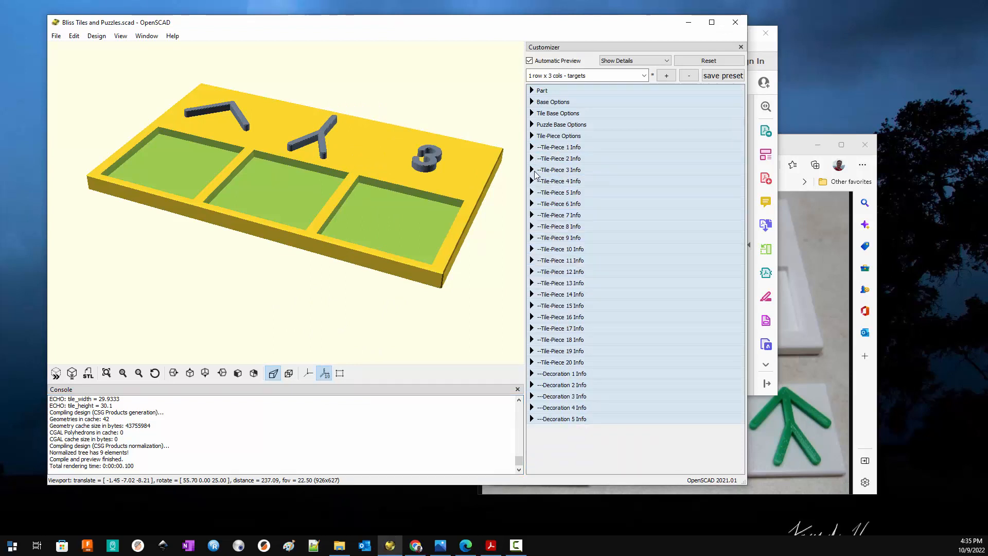
left_click(532, 170)
double_click(533, 188)
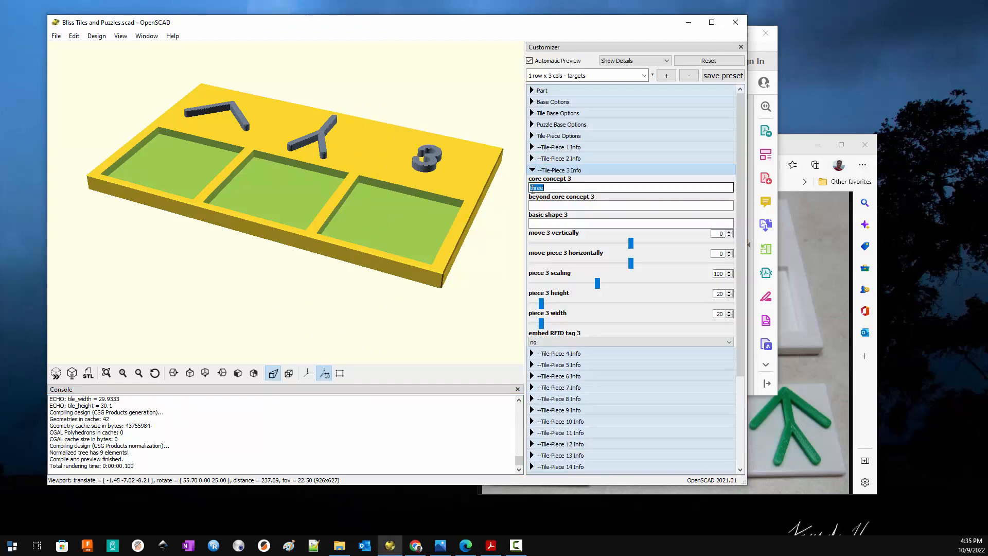
type("fathe")
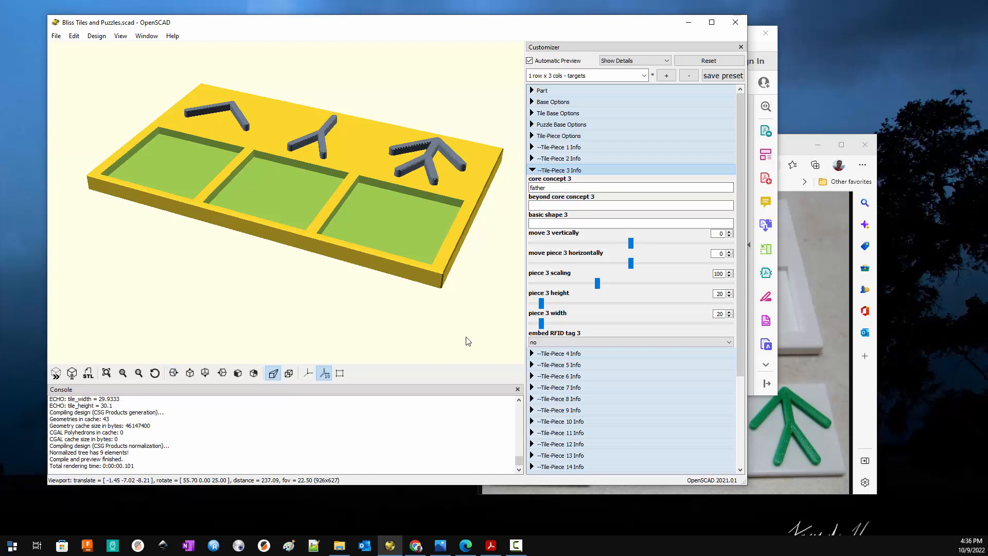
Compare the tile base model with the father-symbol-build-challenge picture, and return to OpenSCAD
left_click(823, 276)
left_click(787, 273)
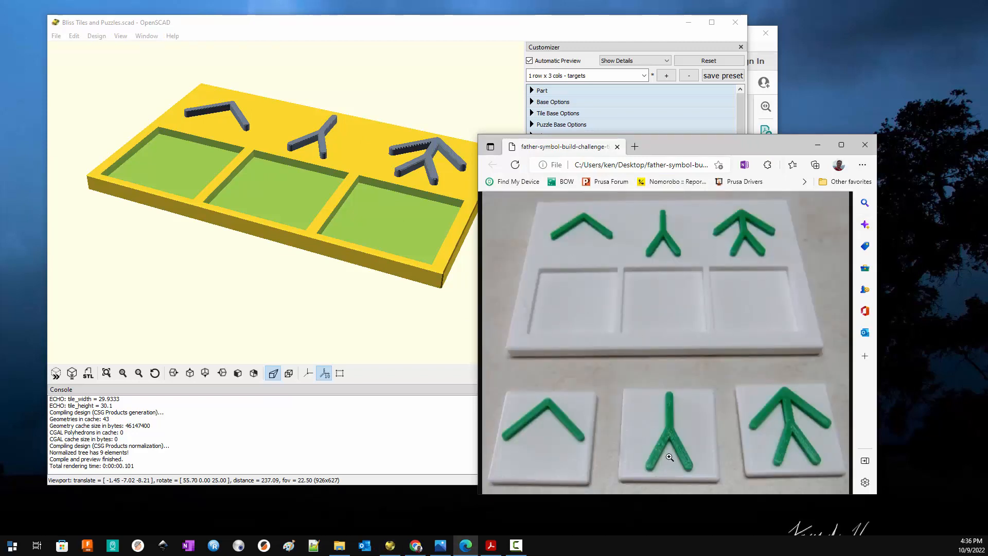
left_click(246, 177)
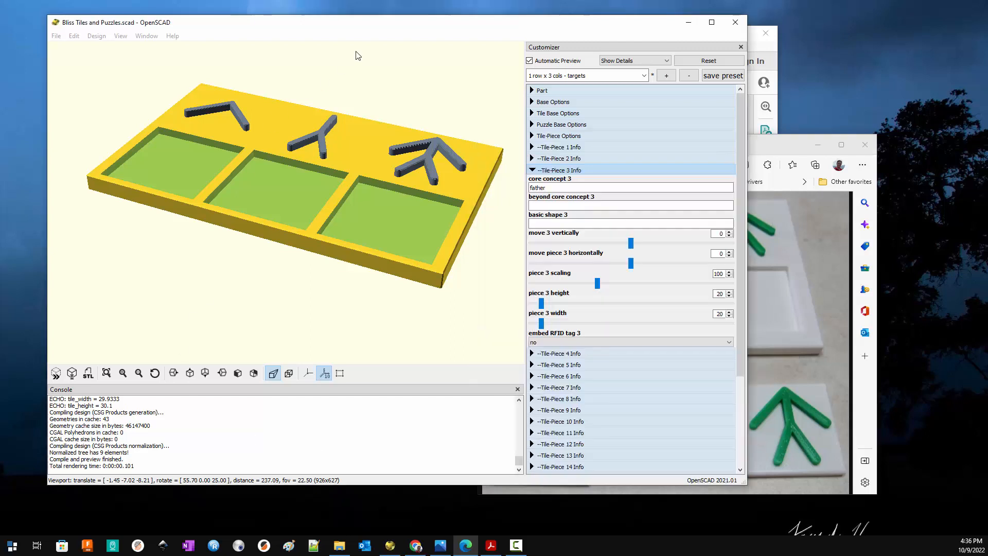
Set the part to print to "tile" to preview the first tile
left_click(533, 91)
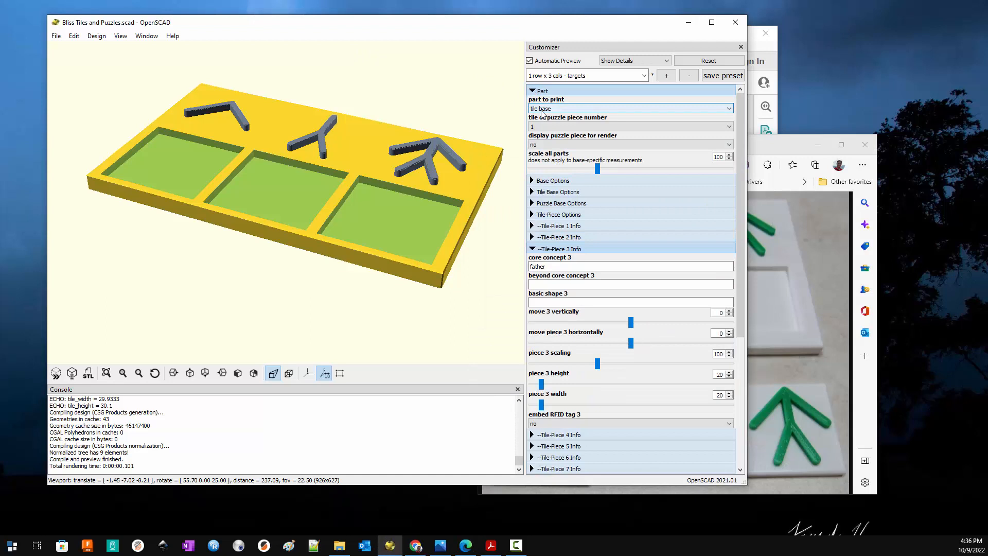
left_click(541, 111)
left_click(535, 127)
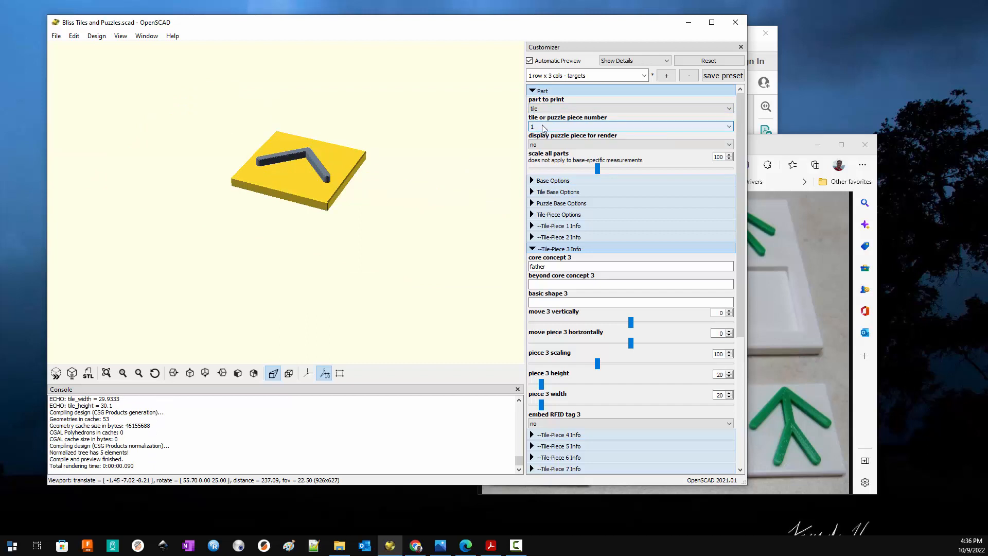
Preview tile number 2 and then tile number 3, and bring up the father-symbol picture for comparison
left_click(541, 127)
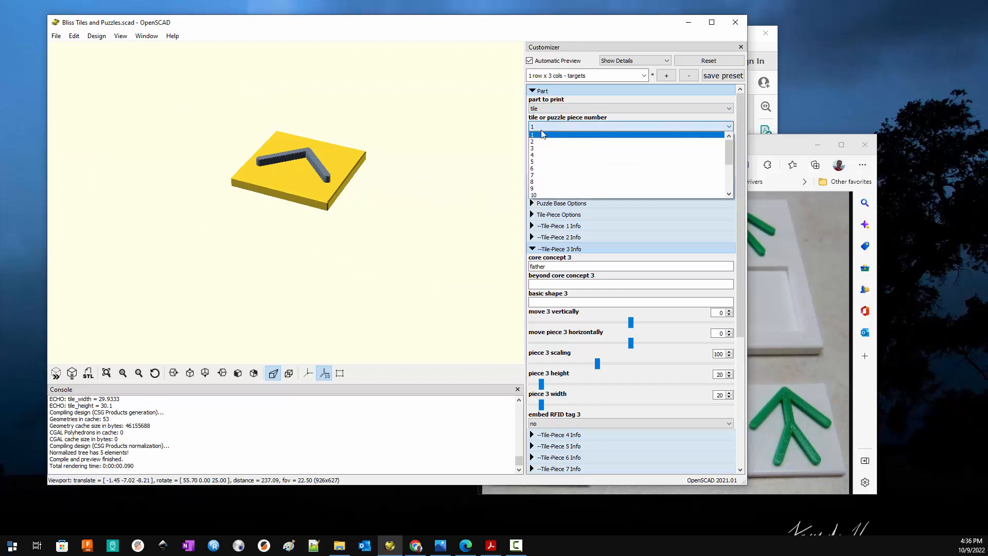
left_click(538, 142)
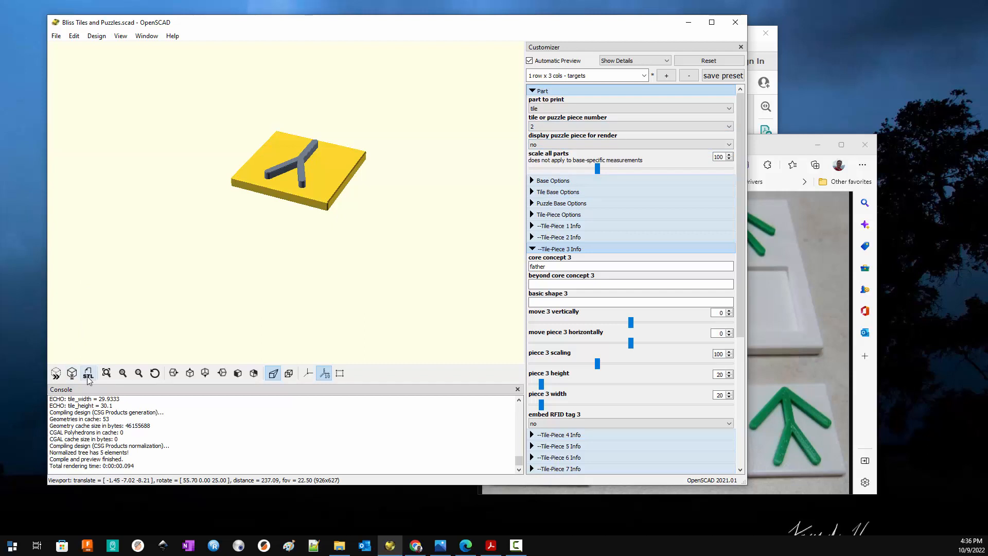
left_click(541, 126)
left_click(535, 149)
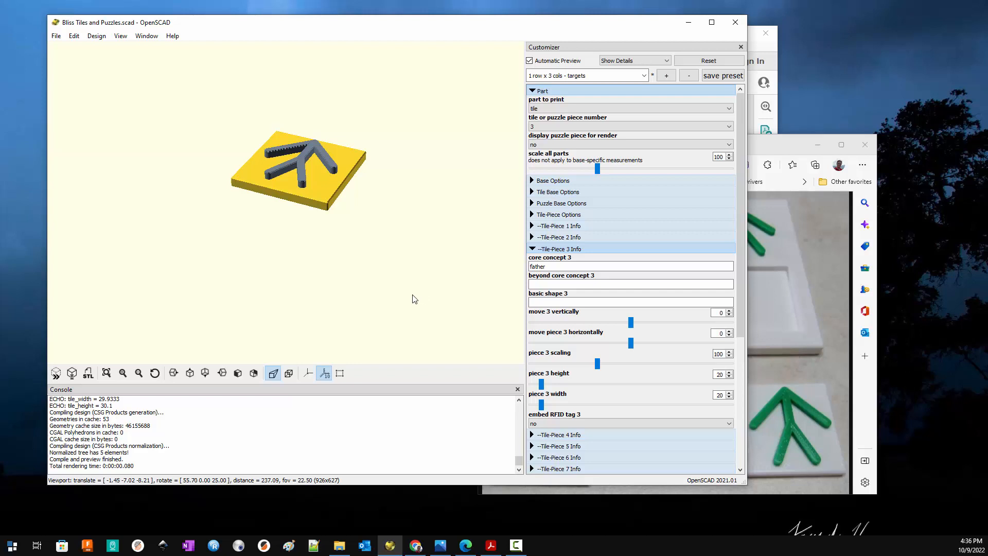
left_click(784, 147)
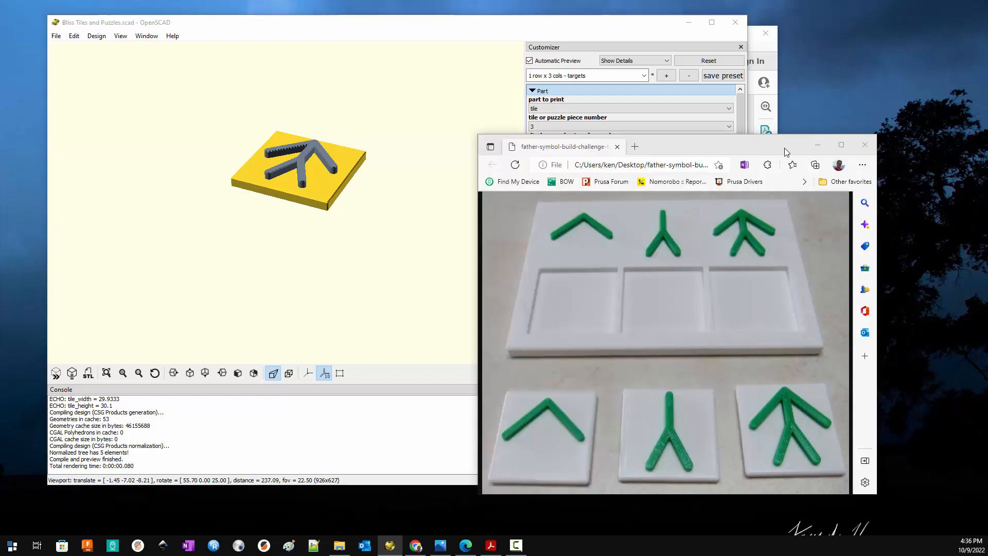